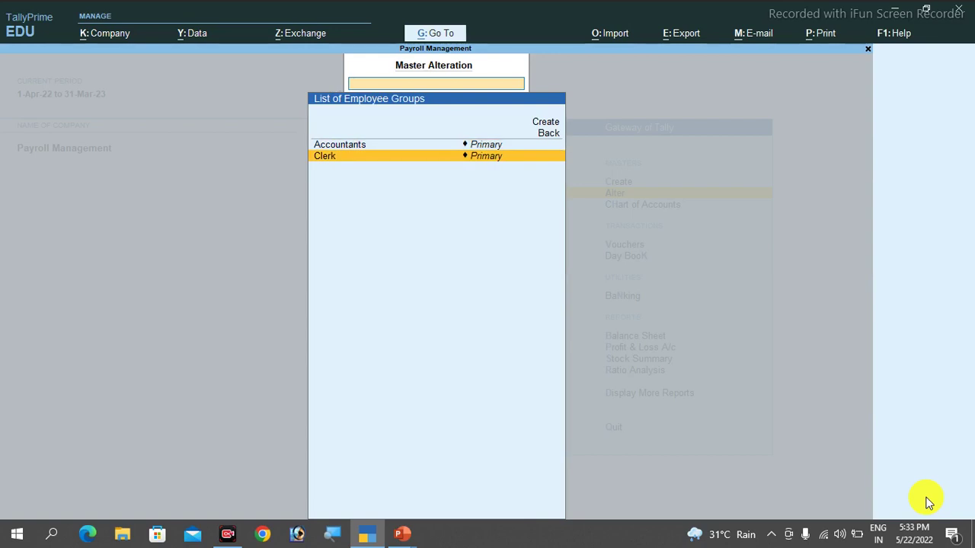
Return to the list of payroll masters and examine the existing employees in the Employee master's alteration list.
key(Escape)
key(Down)
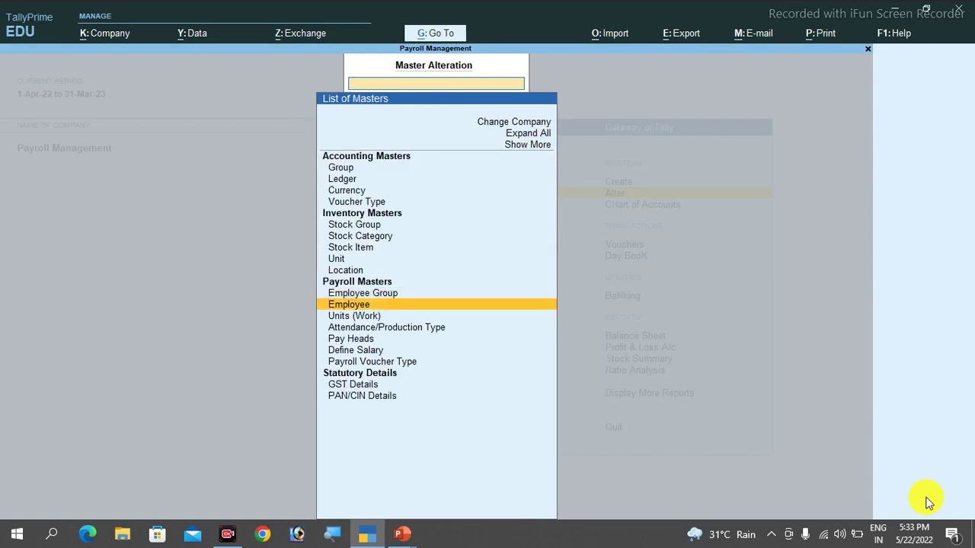
key(Return)
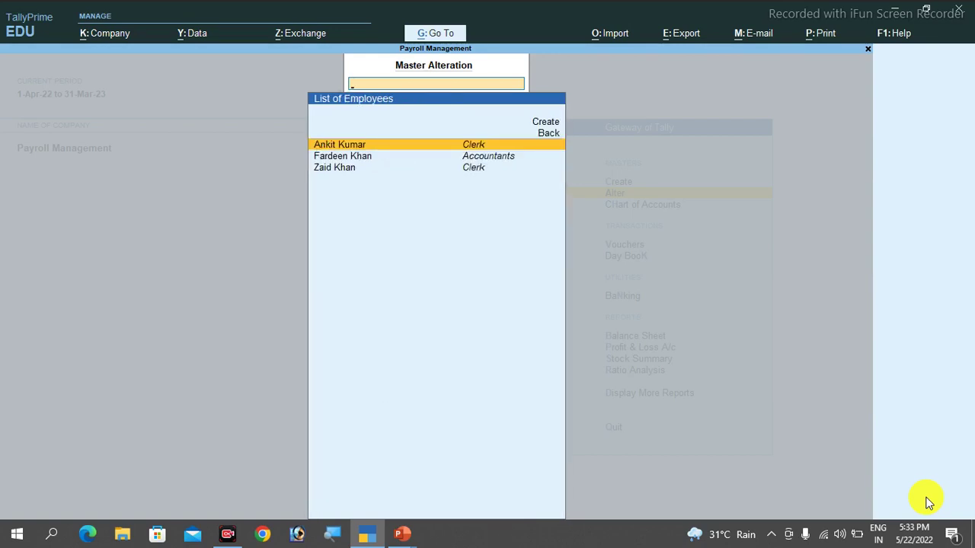
key(Down)
key(Down)
key(Up)
key(Up)
key(Down)
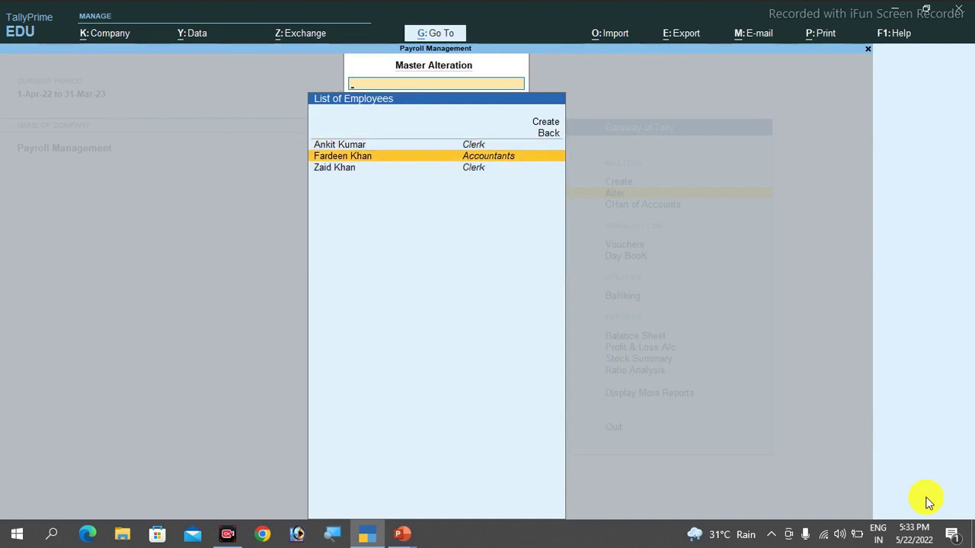
key(Down)
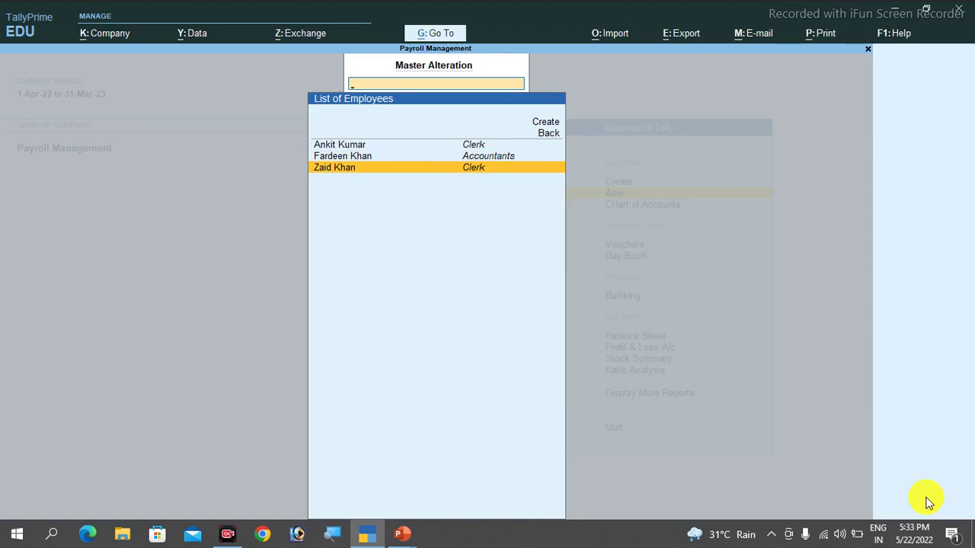
Examine the existing work units and the attendance/production types in their alteration lists.
key(Escape)
key(Down)
key(Return)
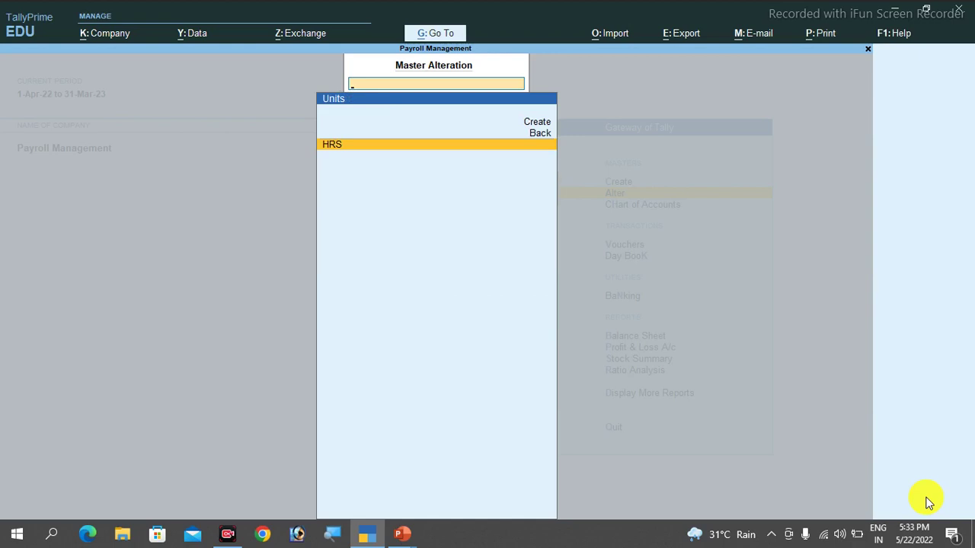
key(Escape)
key(Down)
key(Down)
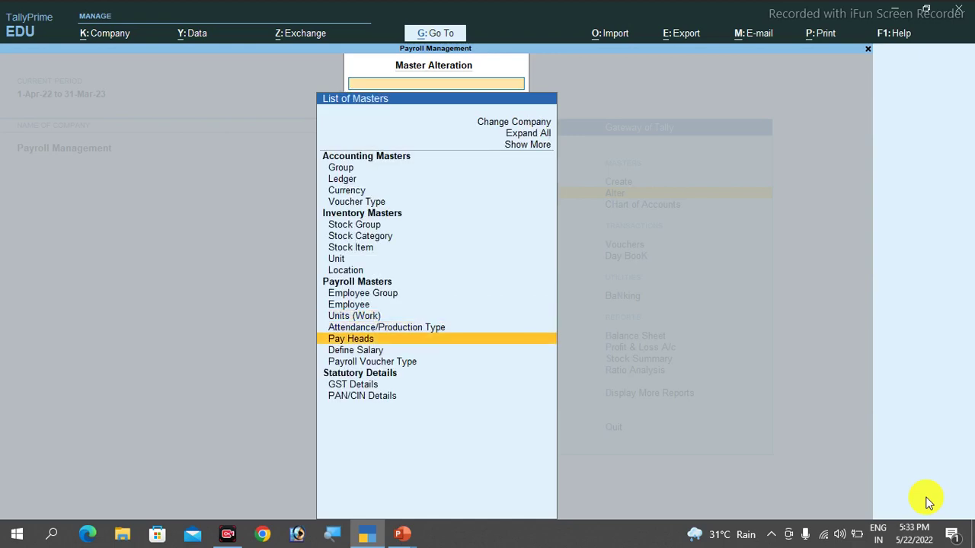
key(Up)
key(Return)
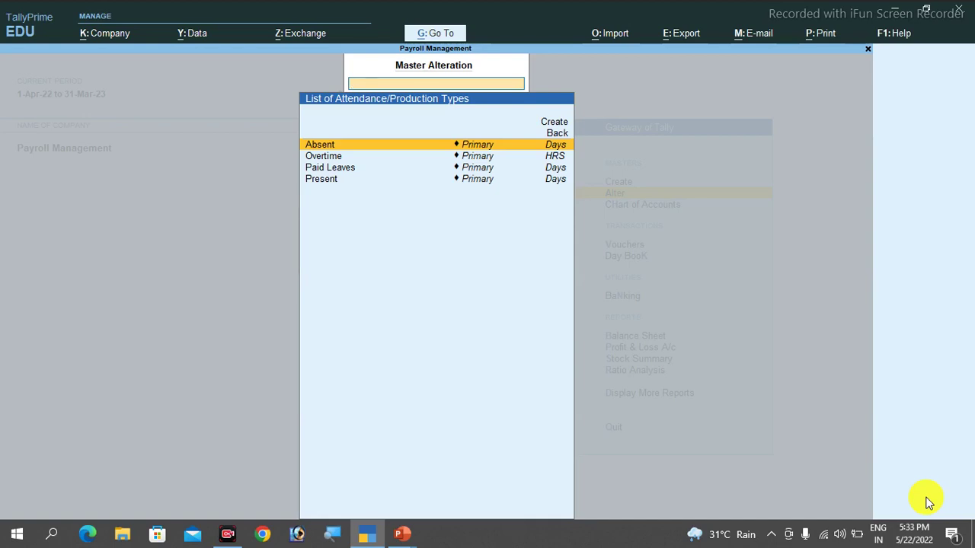
key(Escape)
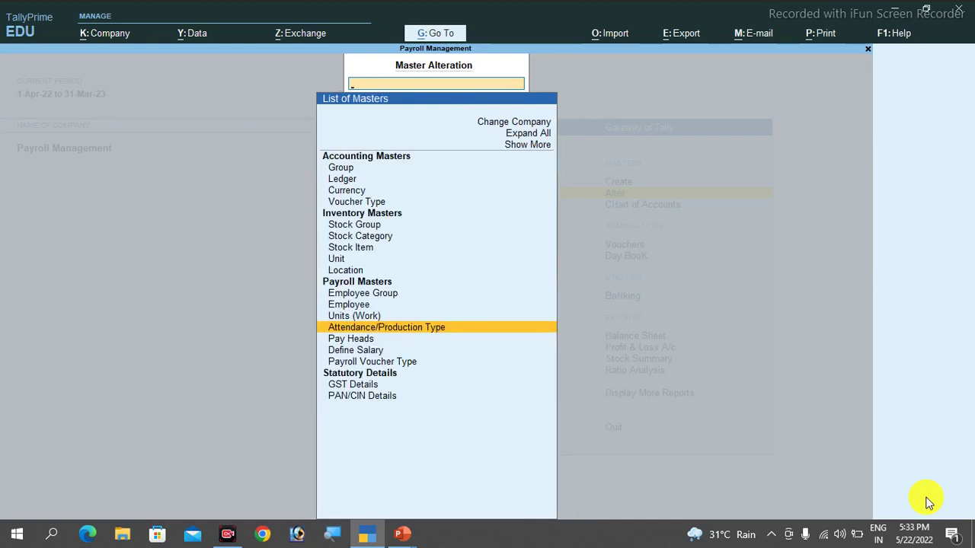
Examine the existing pay heads in the alteration list and return to the Gateway of Tally.
key(Down)
key(Return)
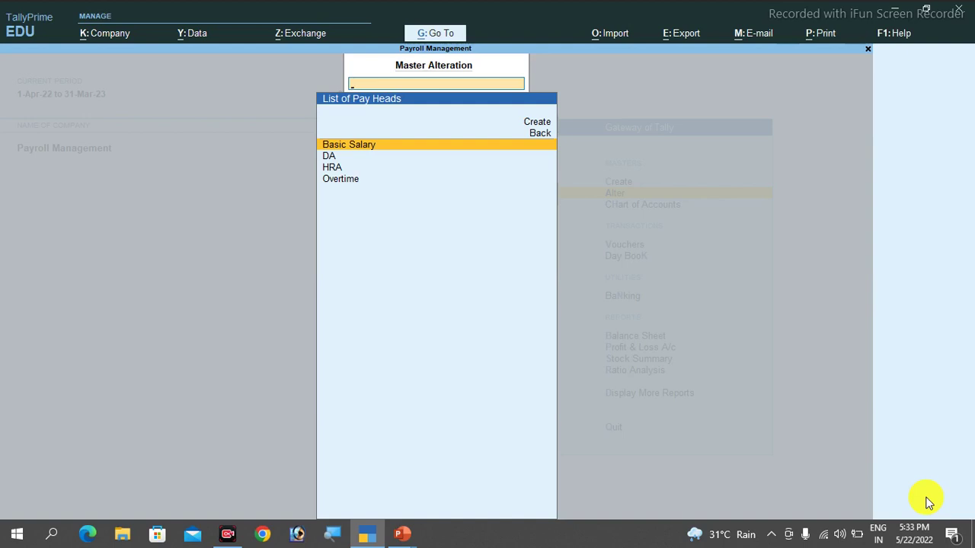
key(Down)
key(Down)
key(Down)
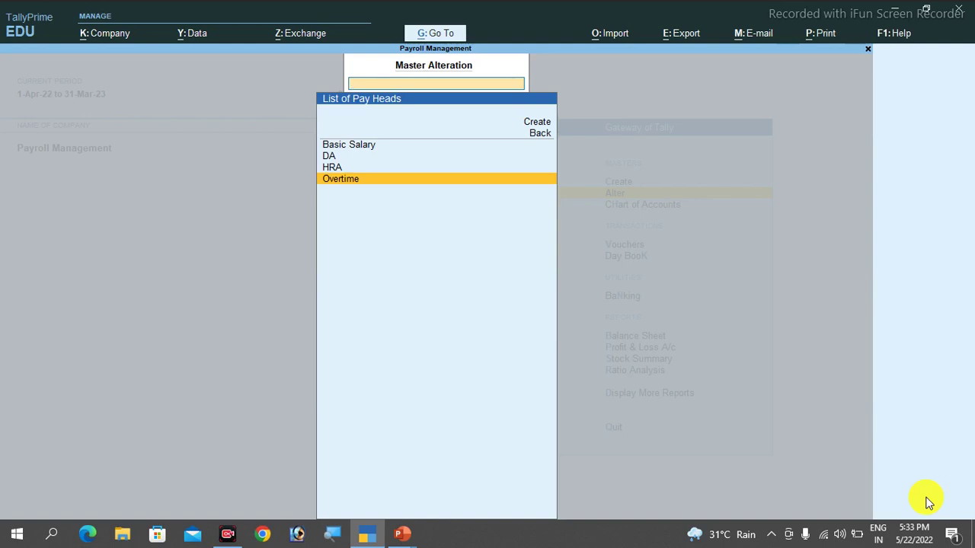
key(Escape)
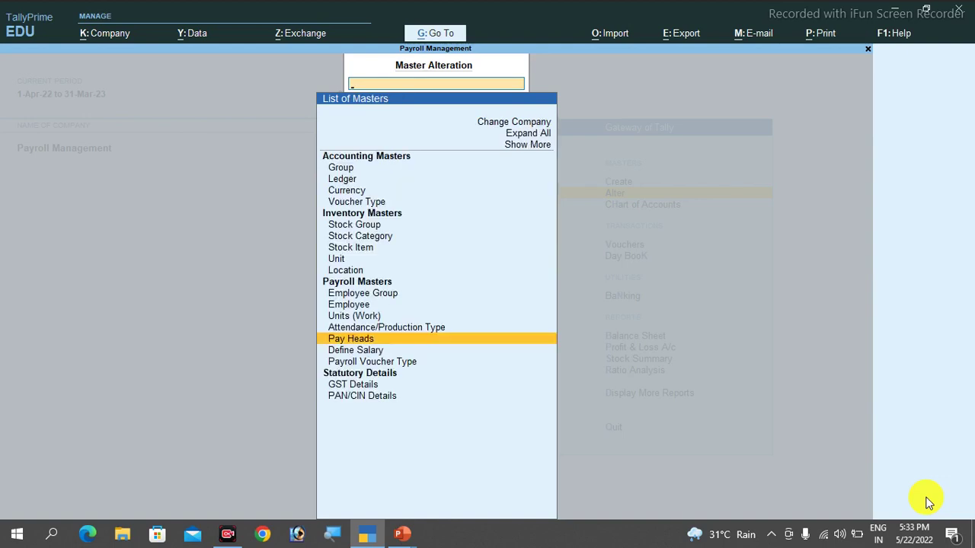
key(Escape)
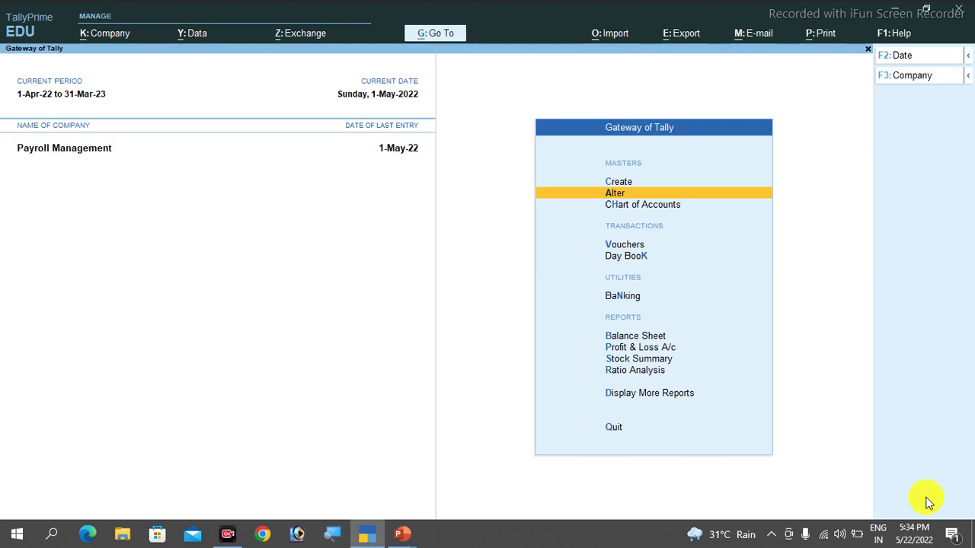
Open the Define Salary payroll master for alteration to list the employee groups and employees.
key(Return)
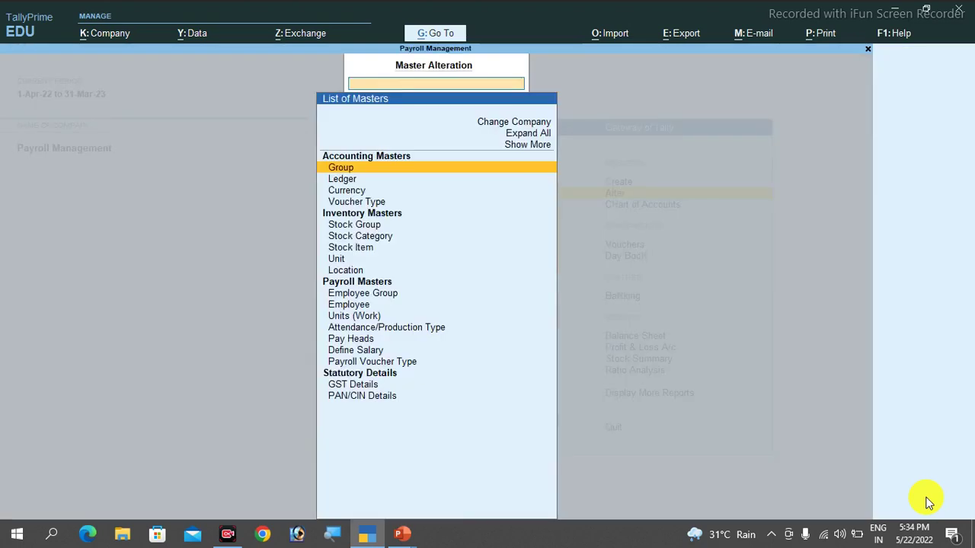
key(Down)
key(Down)
key(Down)
key(Down)
key(Down)
key(Down)
key(Down)
key(Down)
key(Down)
key(Down)
key(Down)
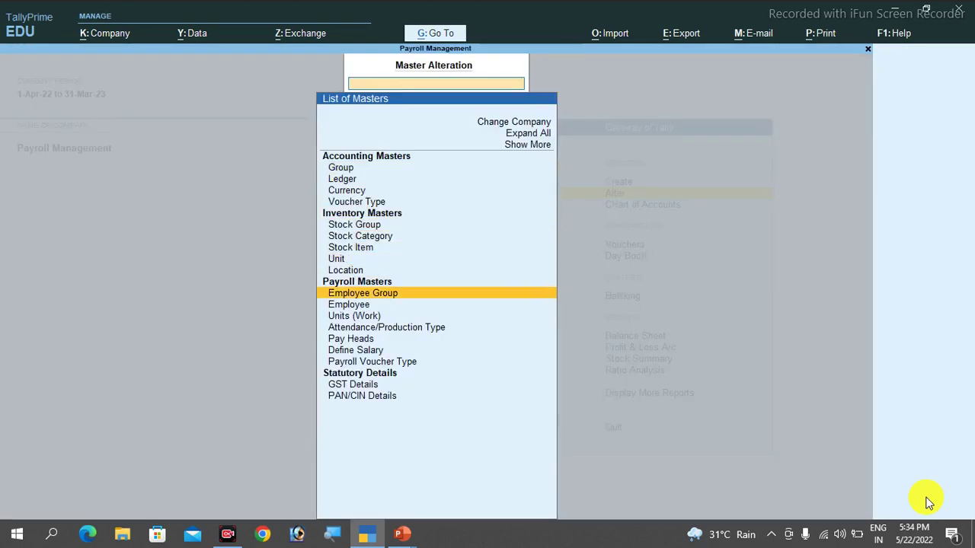
key(Up)
key(Down)
key(Down)
key(Down)
key(Down)
key(Down)
key(Down)
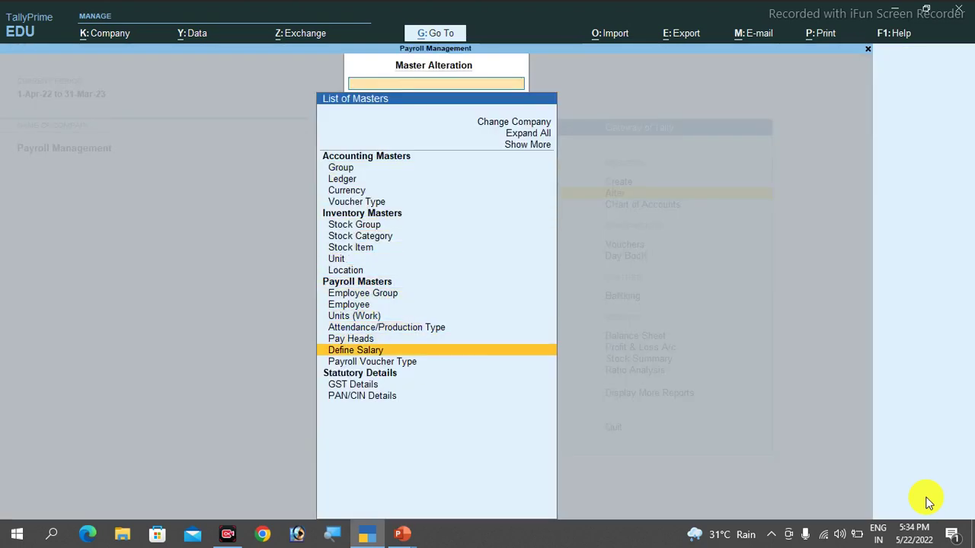
key(Down)
key(Up)
key(Return)
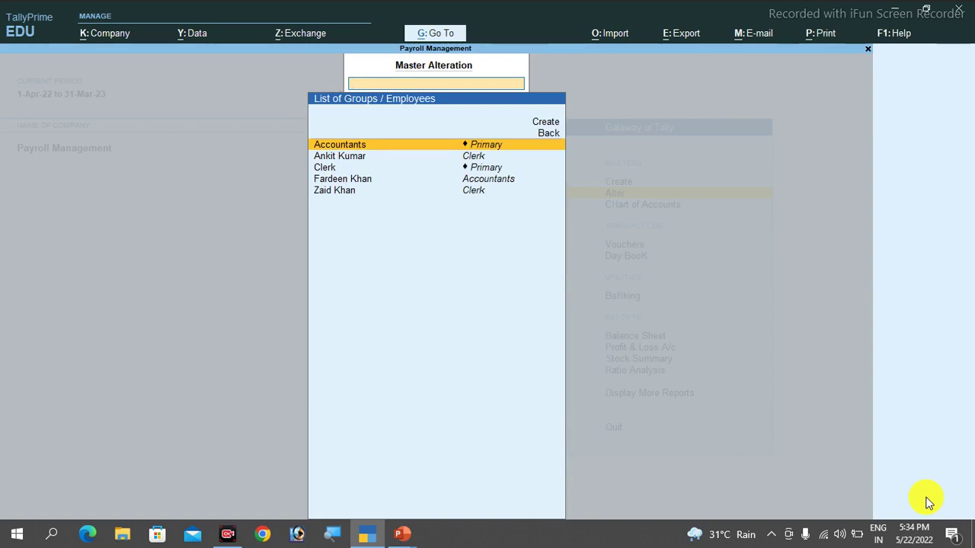
View the salary details of the Accountants group and leave them without saving.
key(Return)
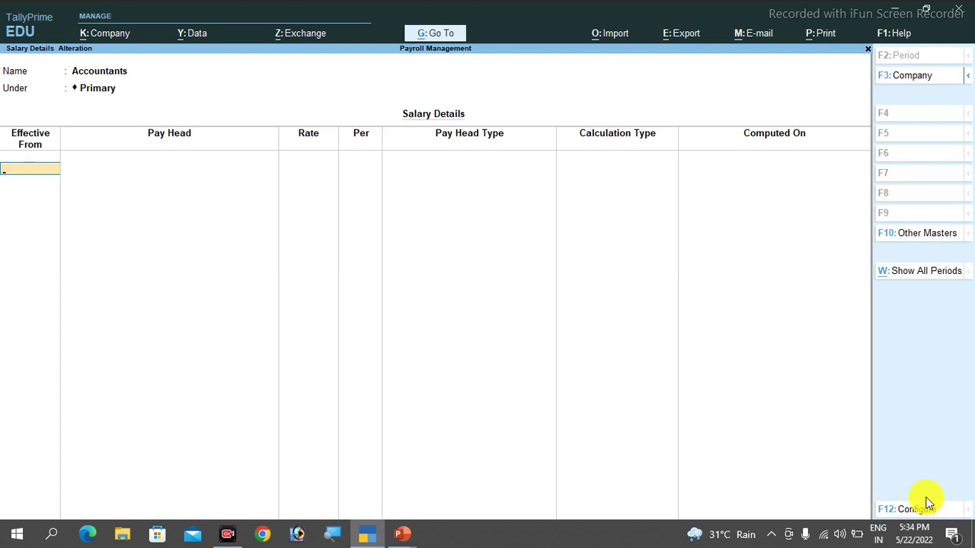
key(Escape)
key(y)
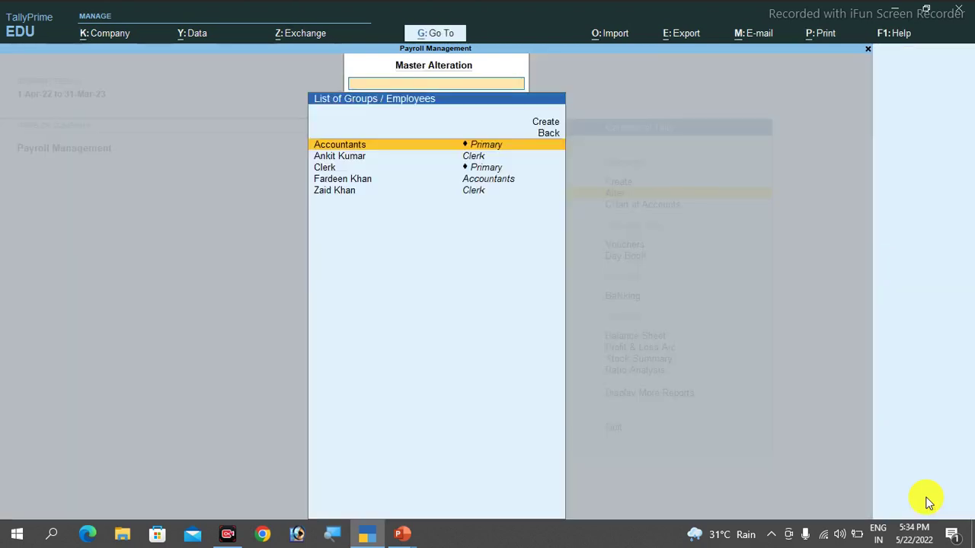
Open the salary details of the first employee listed under Clerk and set the effective date to 1-Apr-22.
key(Down)
key(Down)
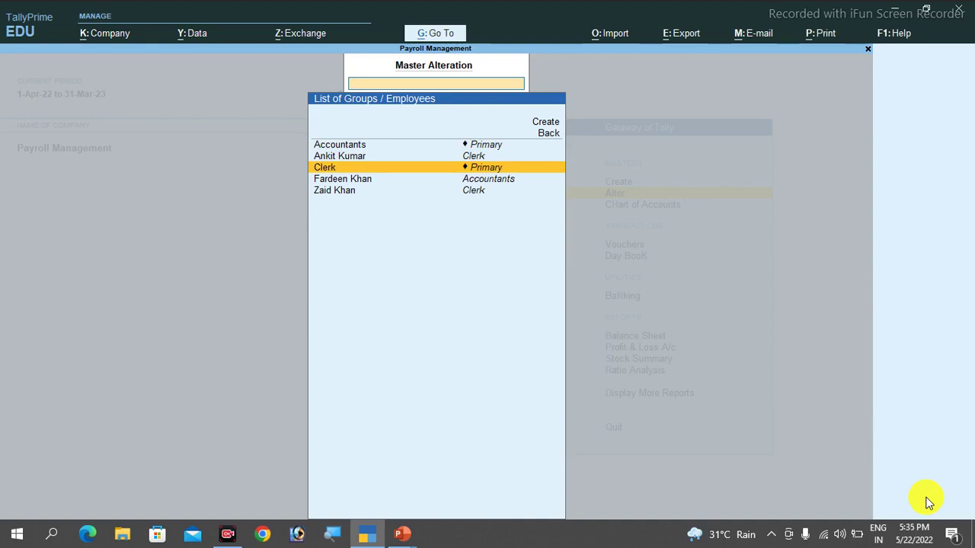
key(Up)
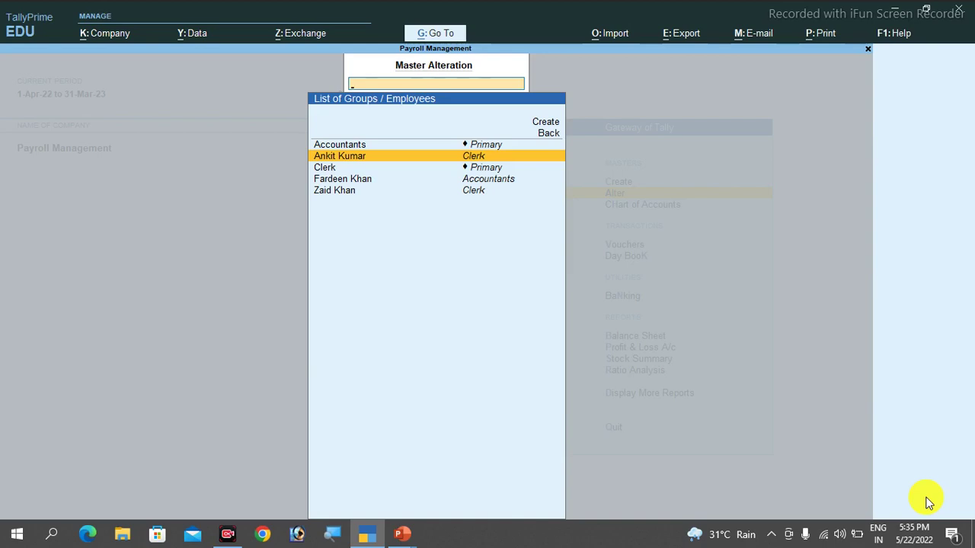
key(Up)
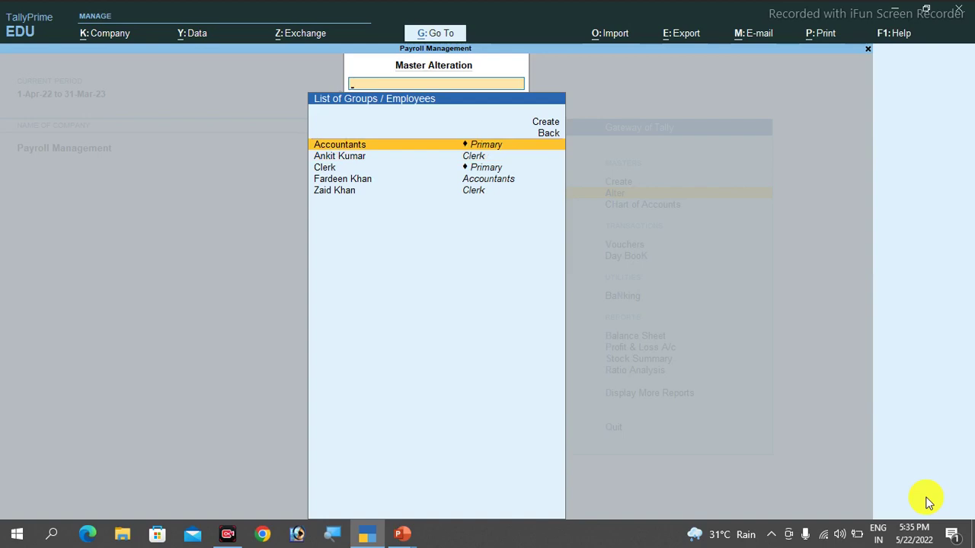
key(Down)
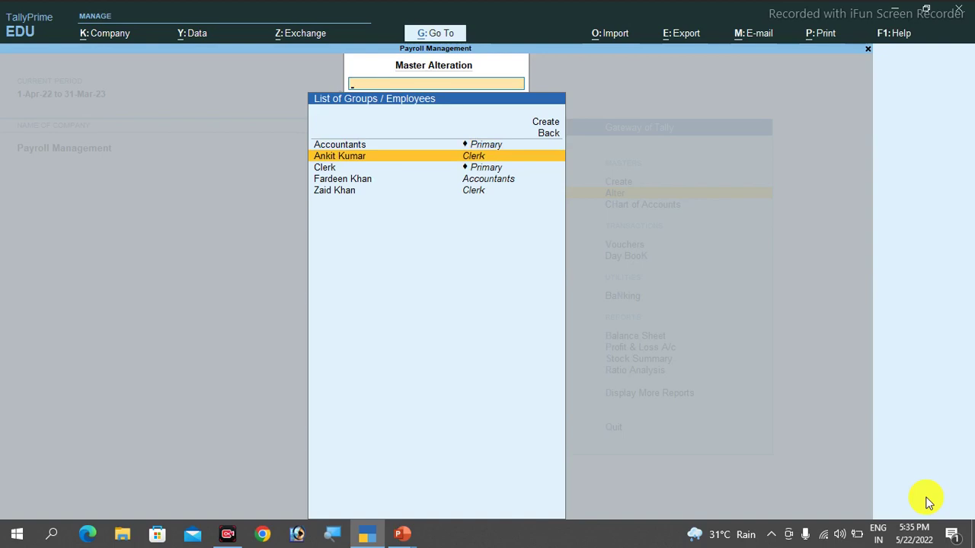
key(Return)
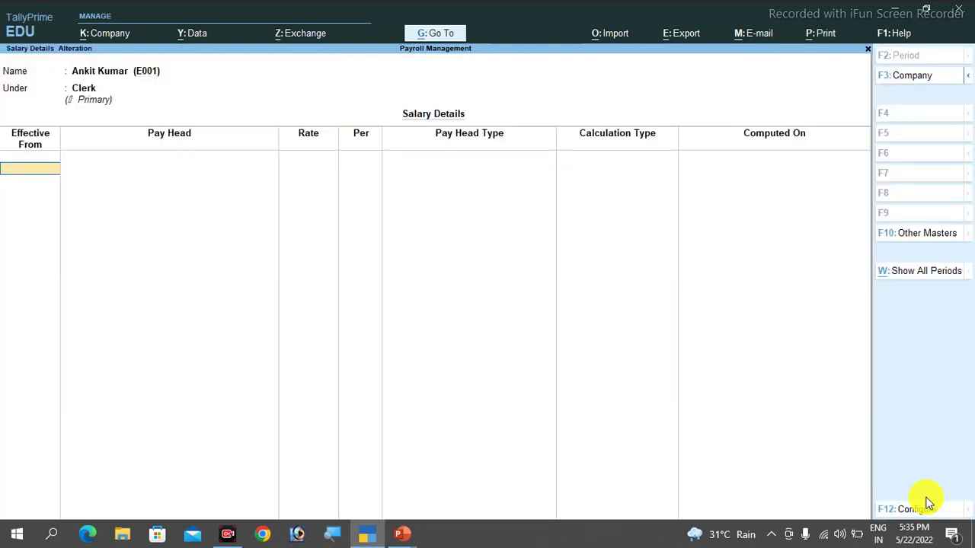
text(1-4-22)
key(Return)
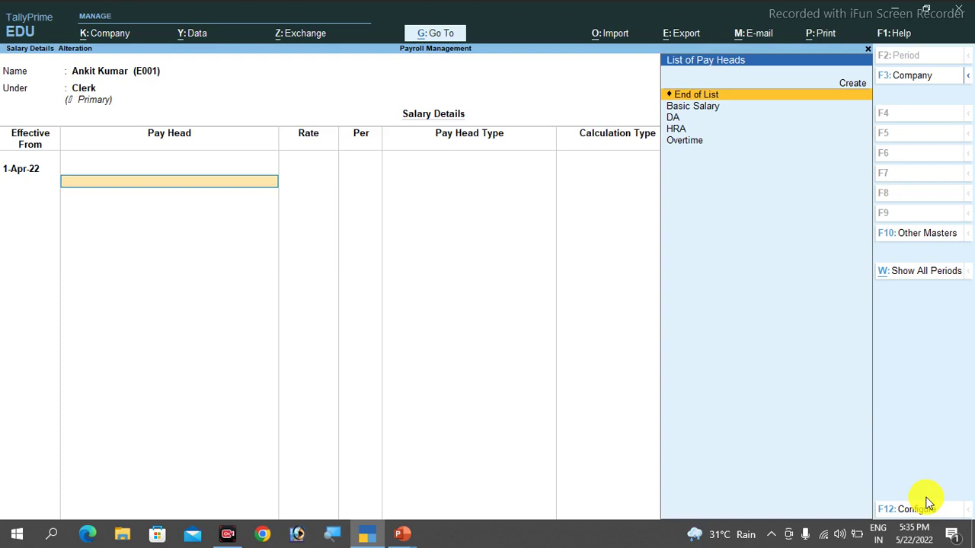
Add the Basic Salary pay head with a rate of 12,000 to the employee's salary details.
key(Down)
key(Return)
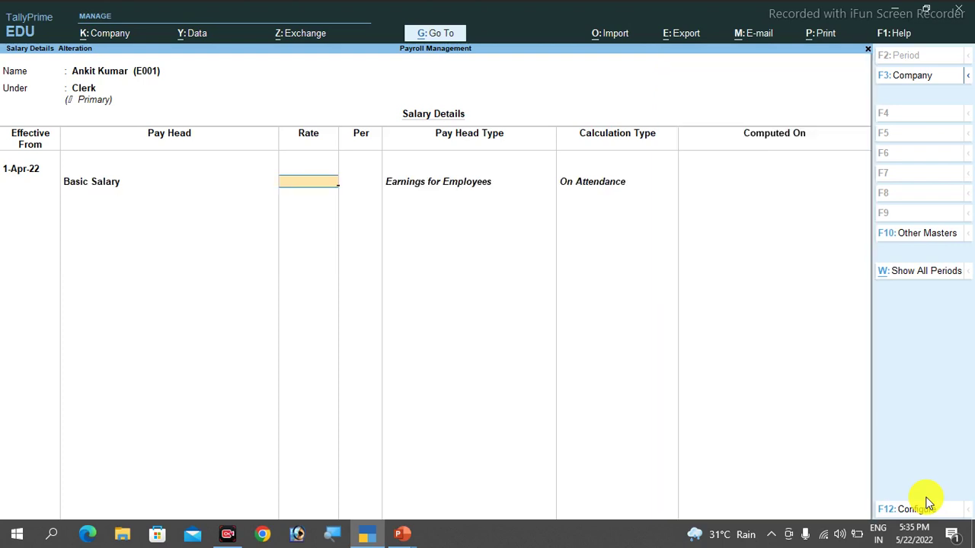
text(12000)
key(Return)
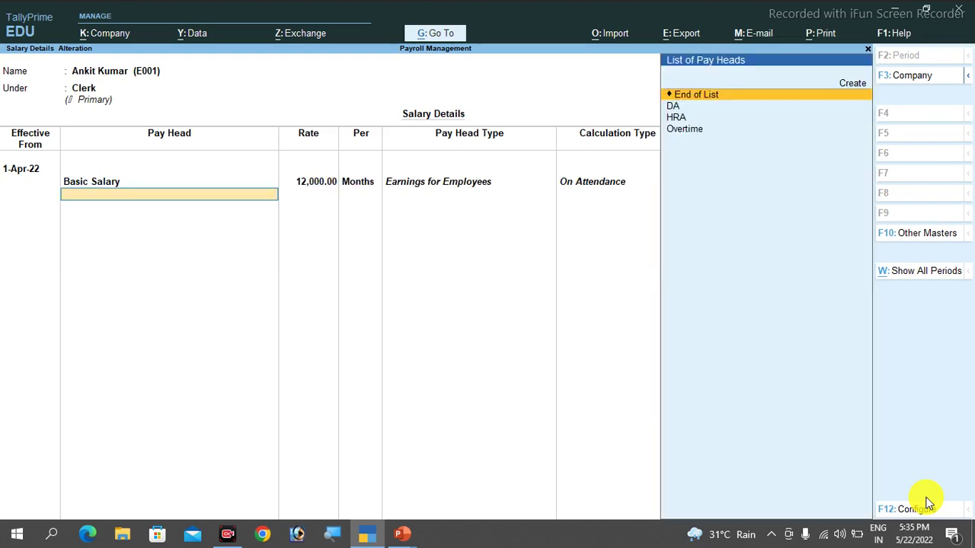
Add the DA and HRA pay heads below Basic Salary in the employee's salary details.
key(Down)
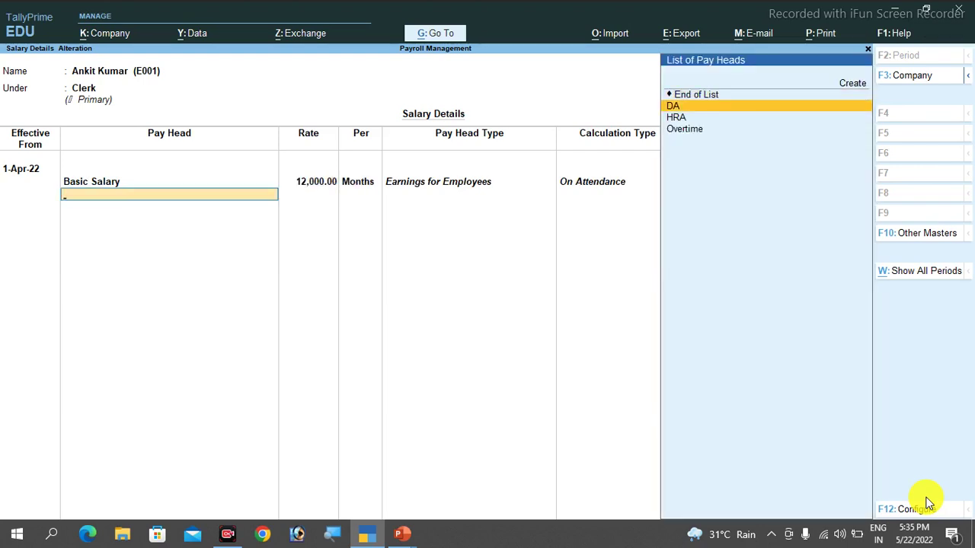
key(Return)
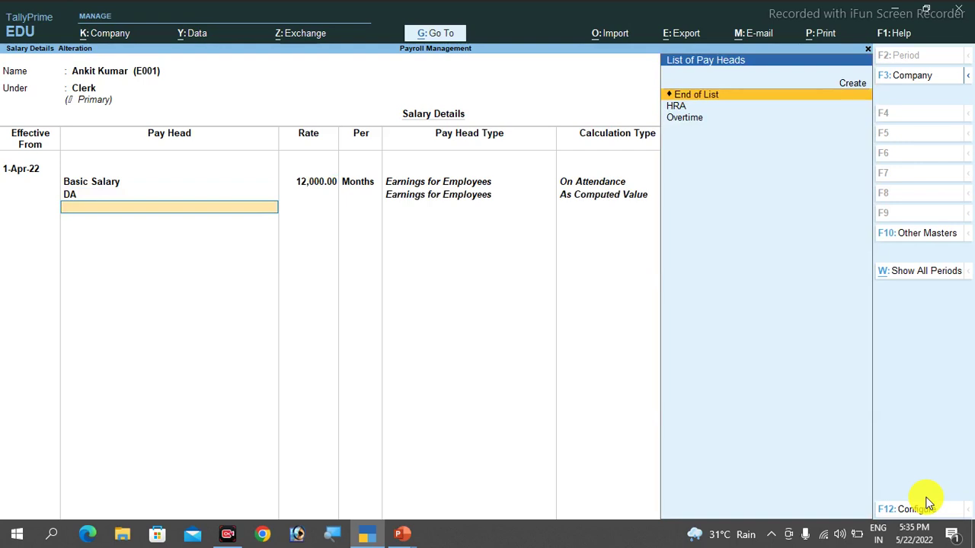
key(Down)
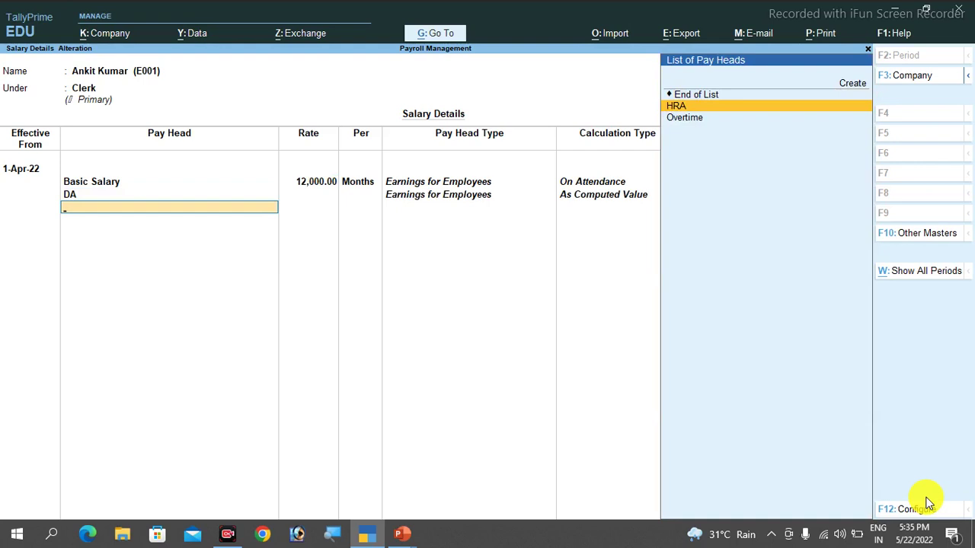
key(Return)
Add the Overtime pay head at a rate of 200 per HRS, end the pay head list and save the salary details.
key(Down)
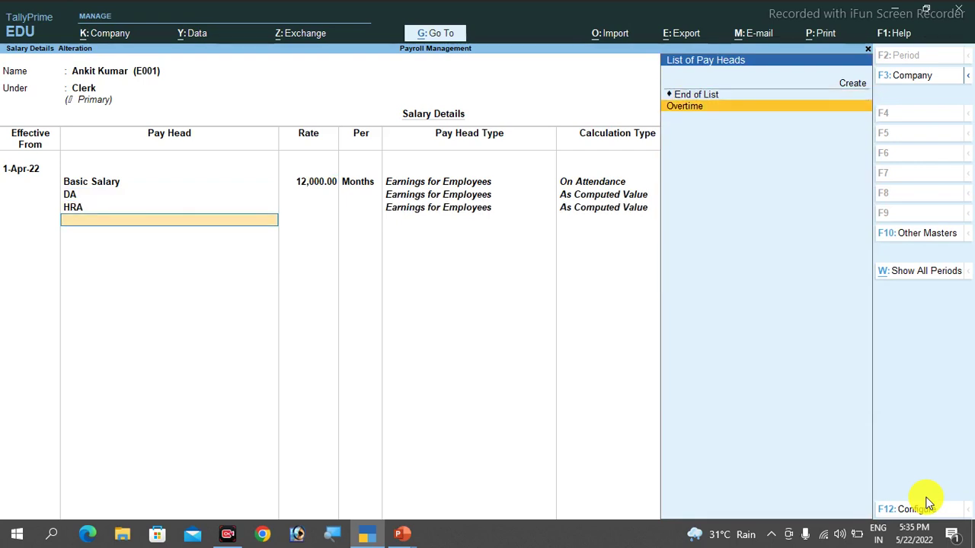
key(Return)
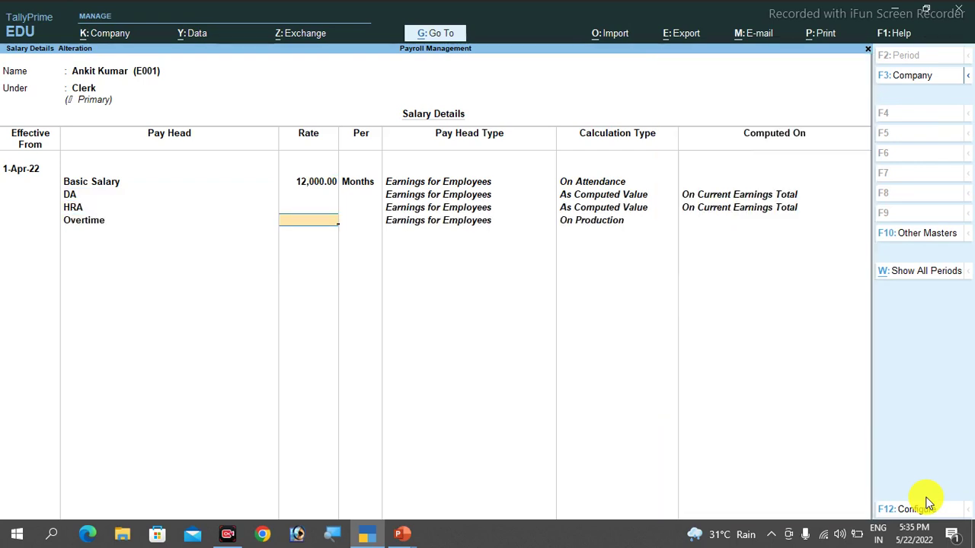
text(2000)
key(BackSpace)
key(Return)
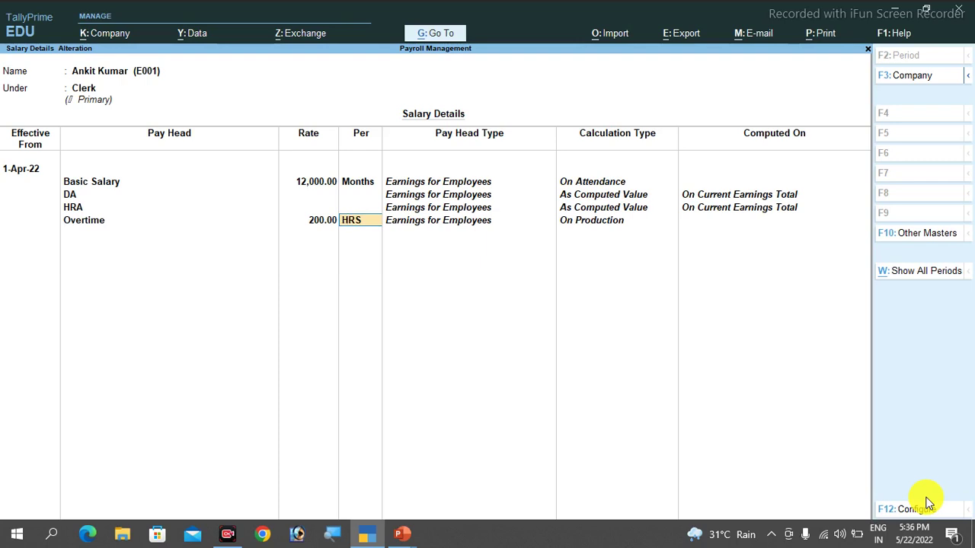
key(Return)
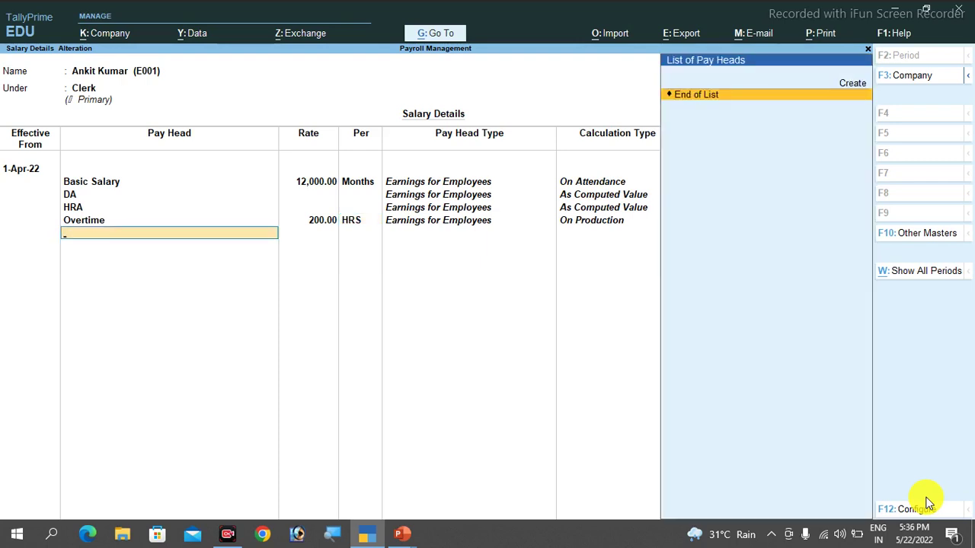
key(Return)
key(Return)
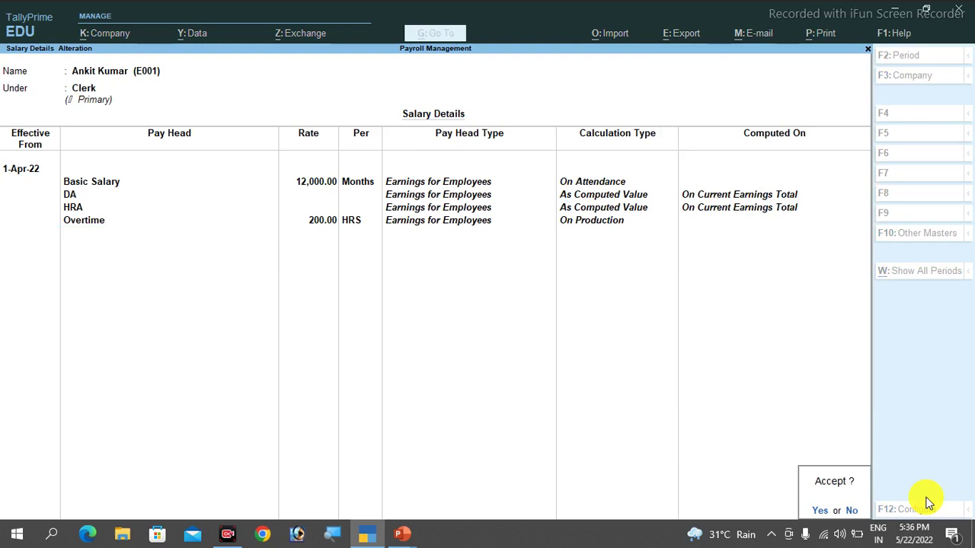
key(y)
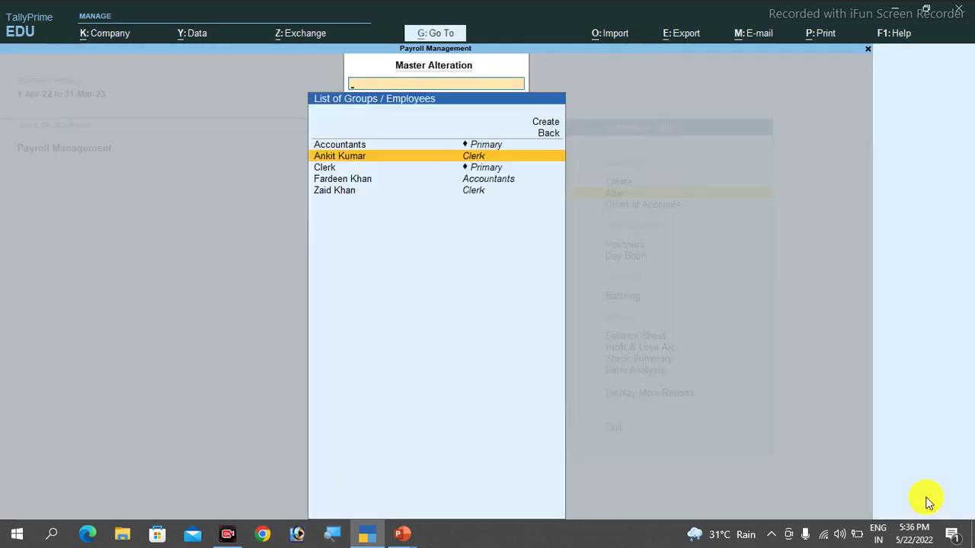
Open the salary details of the employee listed under Accountants and set the effective date to 1-Apr-22.
key(Down)
key(Down)
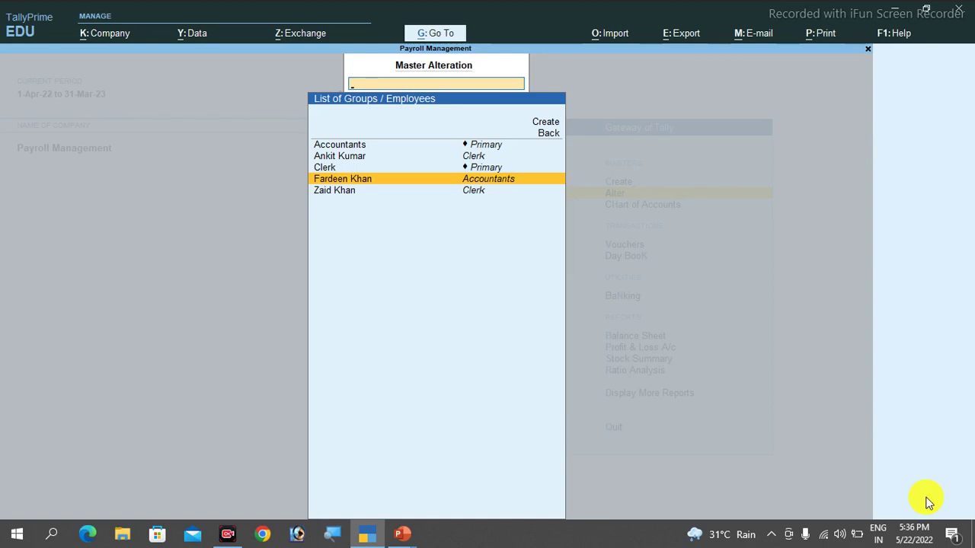
key(Return)
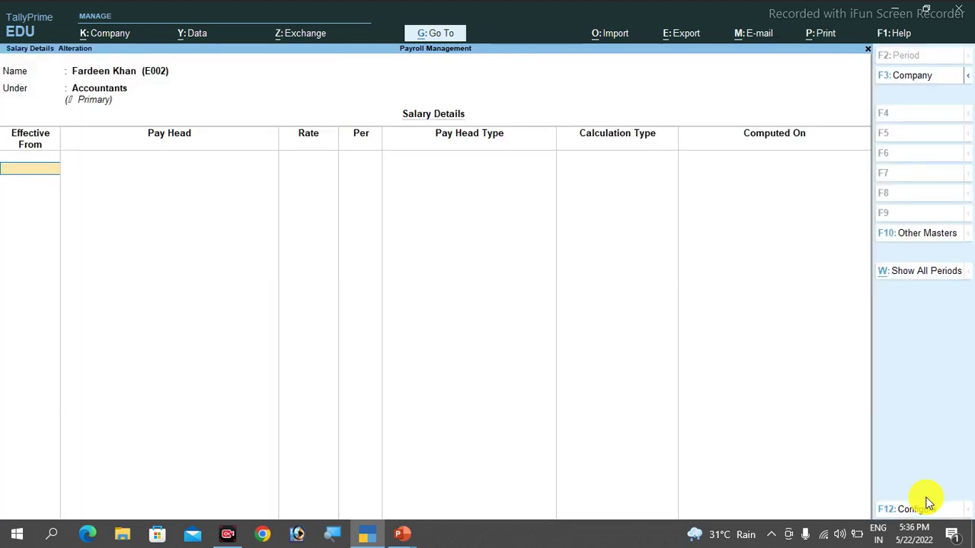
text(01-04)
key(Return)
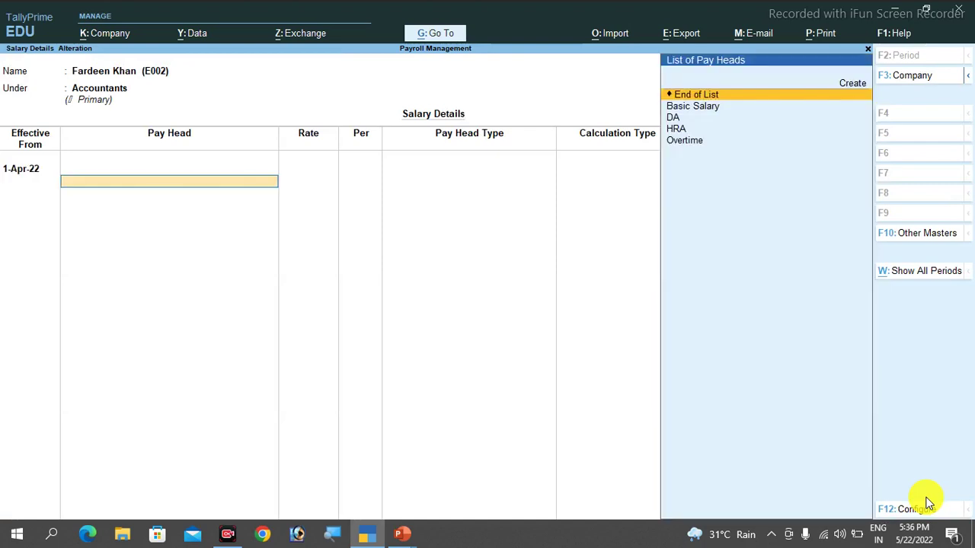
Add the Basic Salary pay head at a rate of 25,000 to the Accountants employee's salary details.
key(Down)
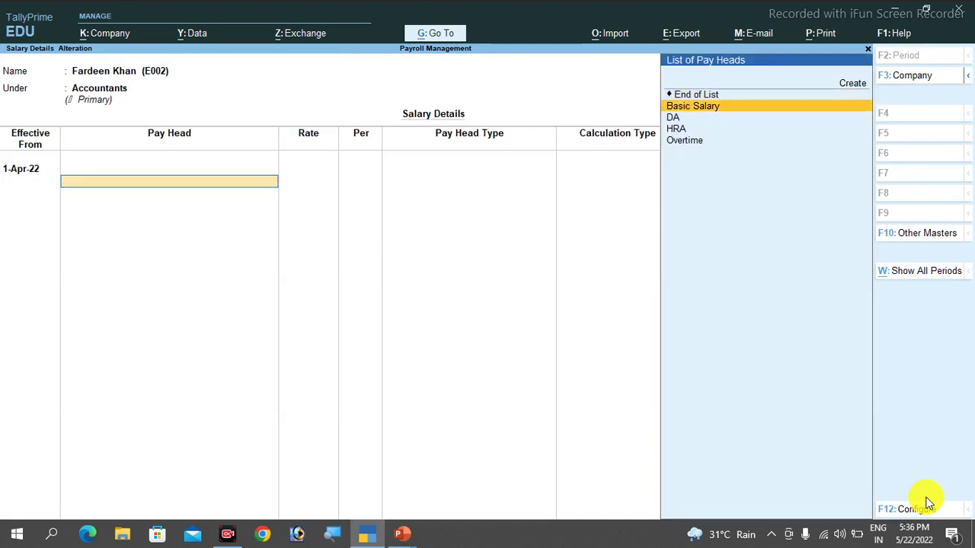
key(Return)
text(25000)
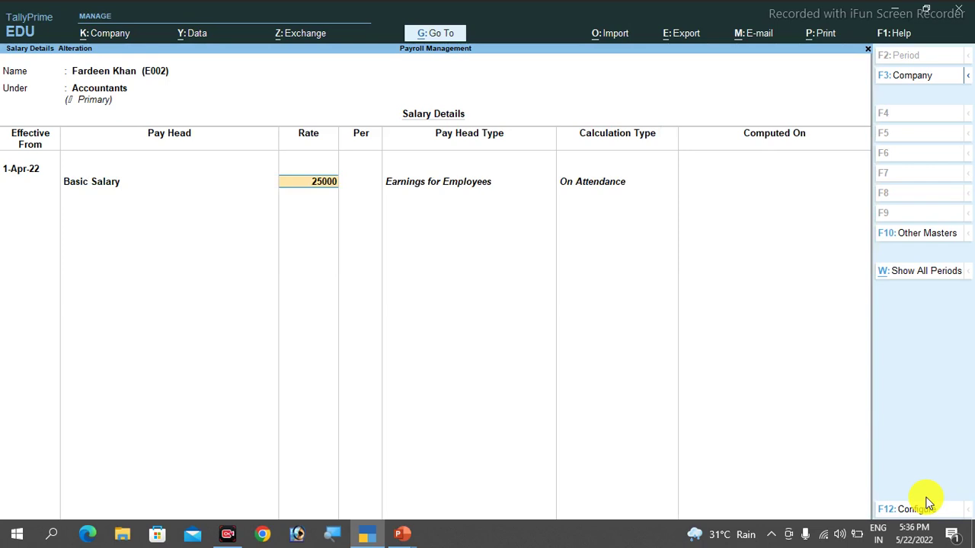
key(Return)
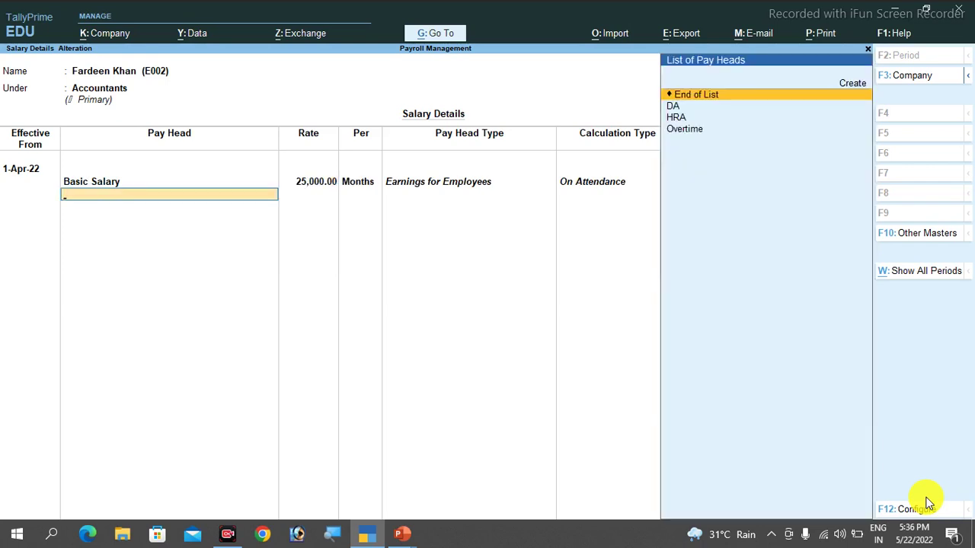
Add the DA and HRA pay heads below Basic Salary for the Accountants employee.
key(Down)
key(Return)
key(Down)
key(Return)
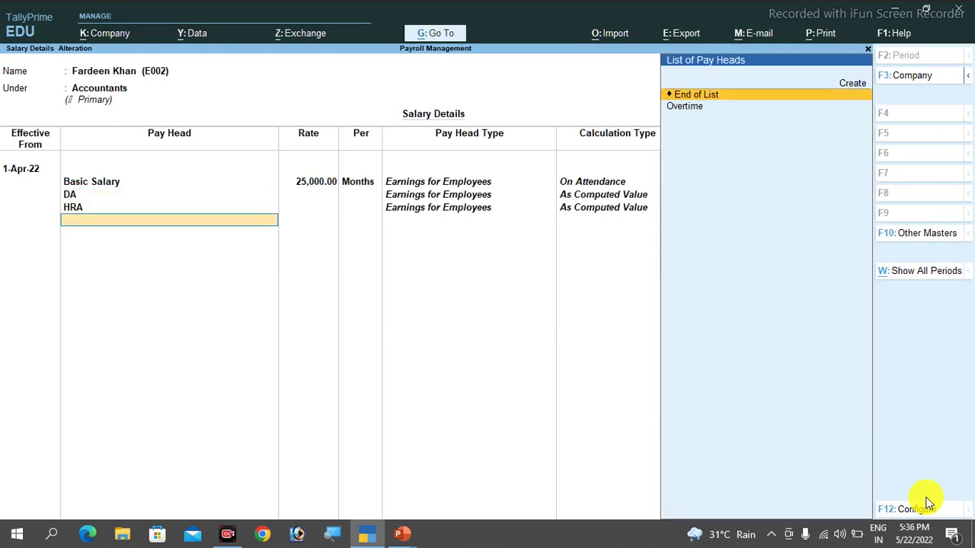
Add the Overtime pay head at a rate of 125 per HRS, end the pay head list and save the Accountants employee's salary details.
key(Down)
key(Return)
text(125)
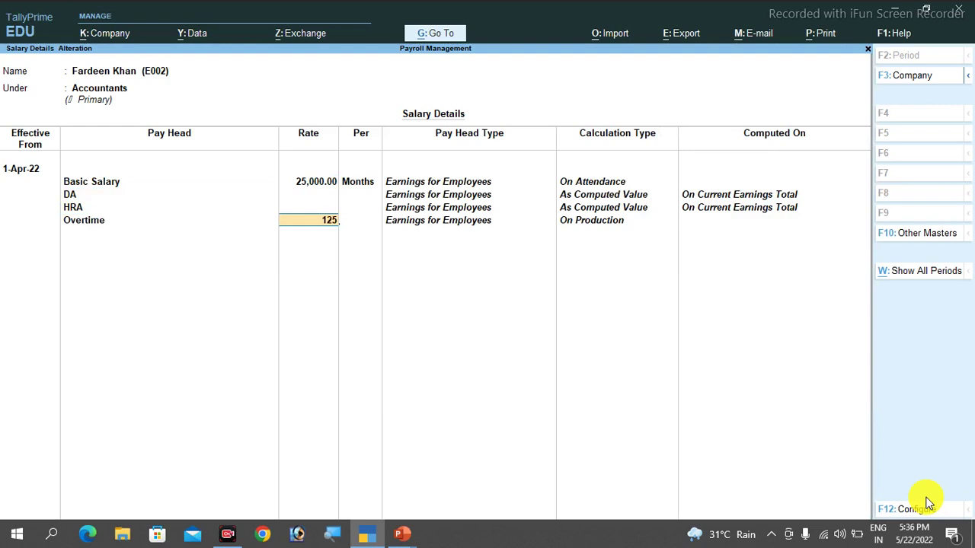
key(Return)
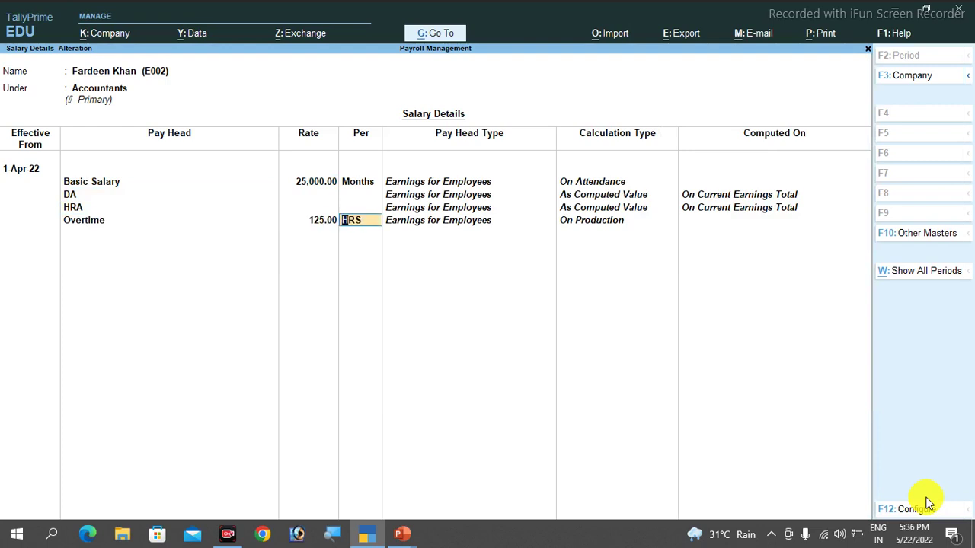
key(Return)
key(Return)
key(Return)
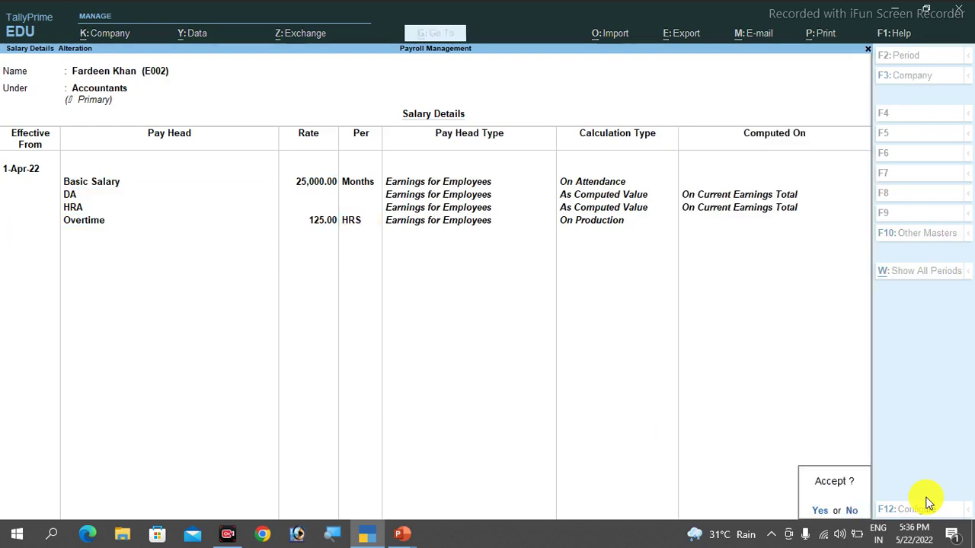
key(Return)
Leave the employee alteration list and open voucher entry from the Gateway of Tally.
key(Down)
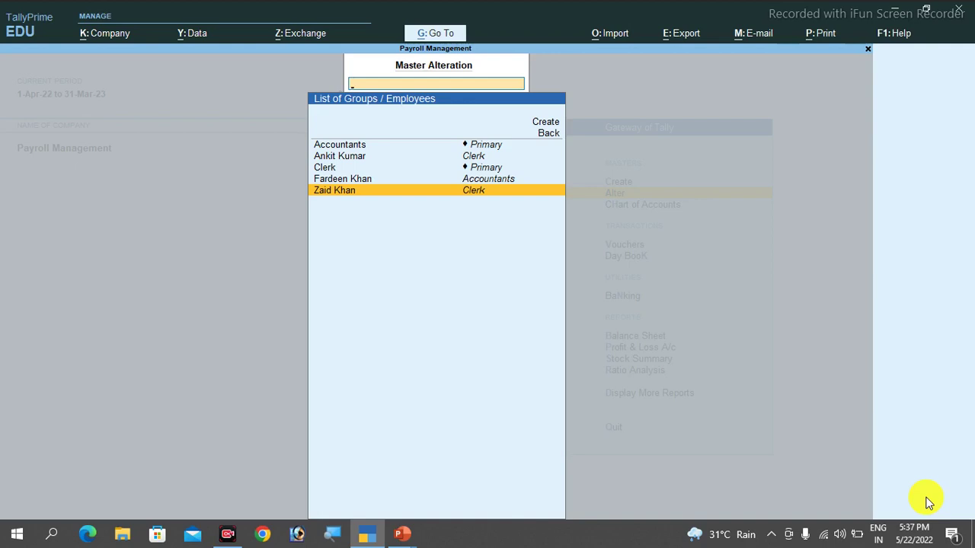
key(Escape)
key(Escape)
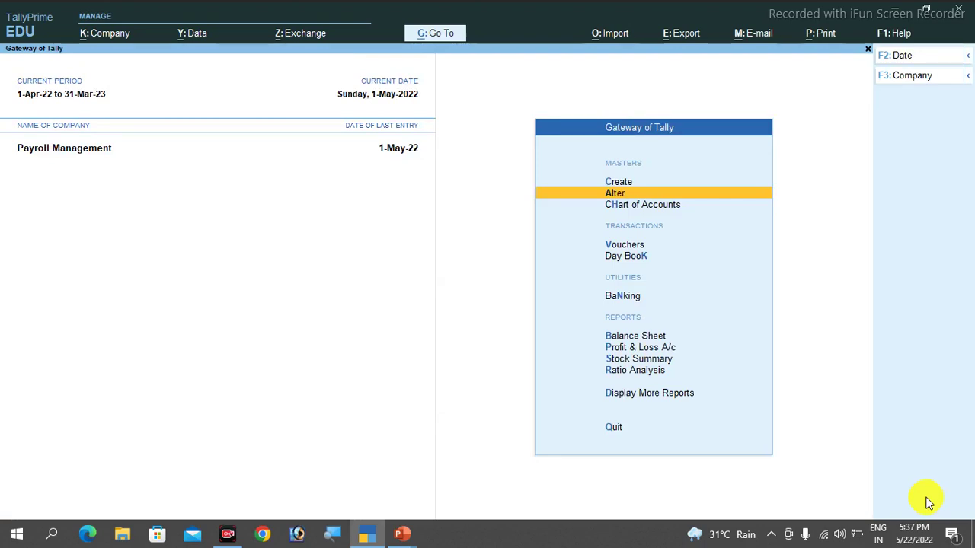
key(Down)
key(Down)
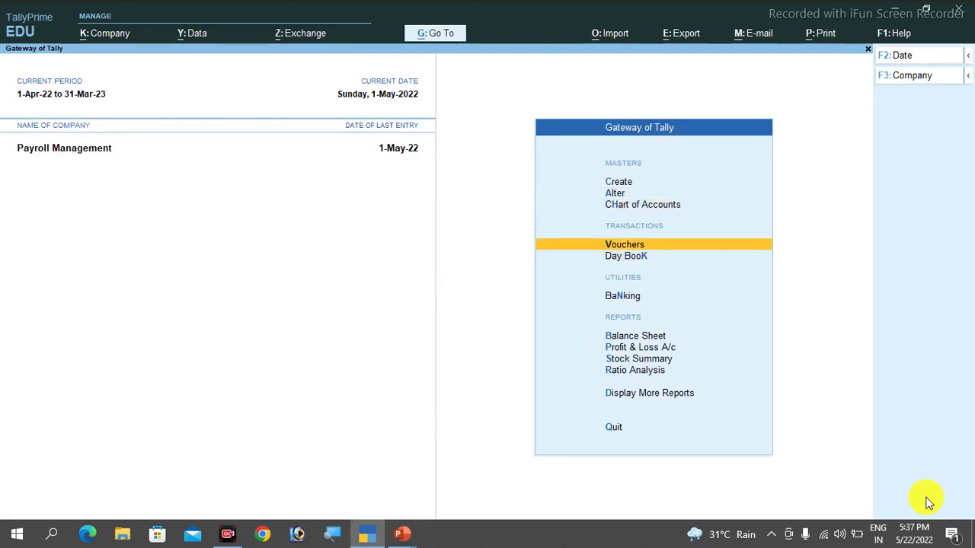
key(Return)
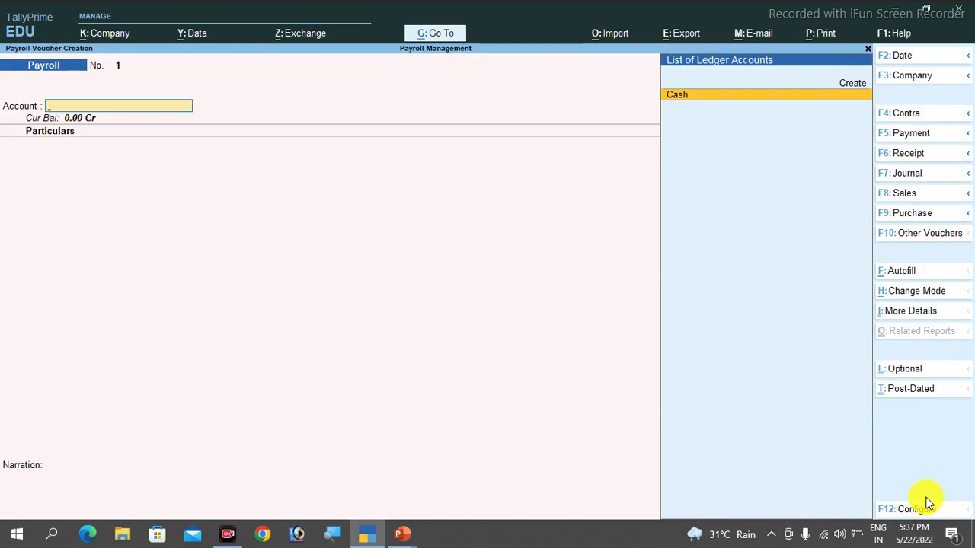
Review the employees' attendance and overtime entries in recorded Attendance voucher No. 1, accept it and return to voucher creation.
key(Page_Up)
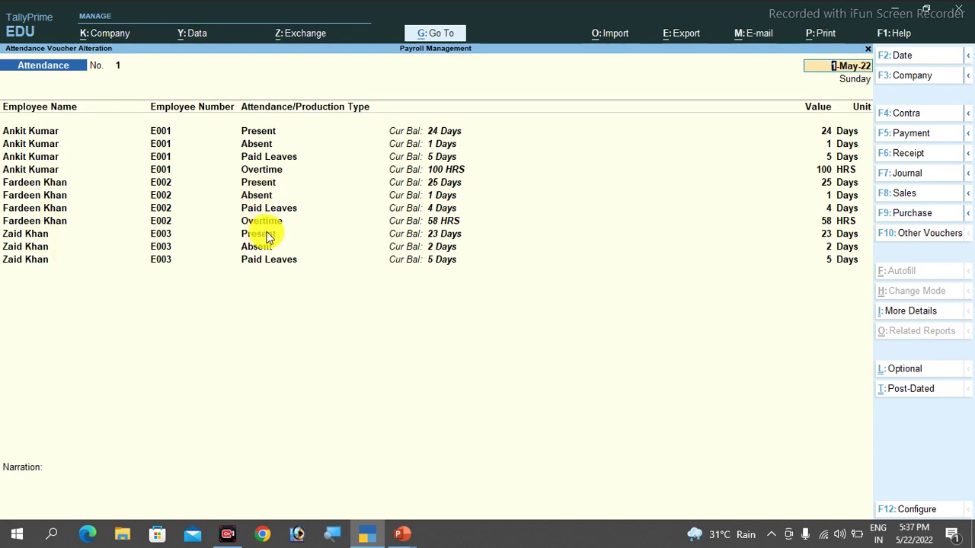
key(ctrl+a)
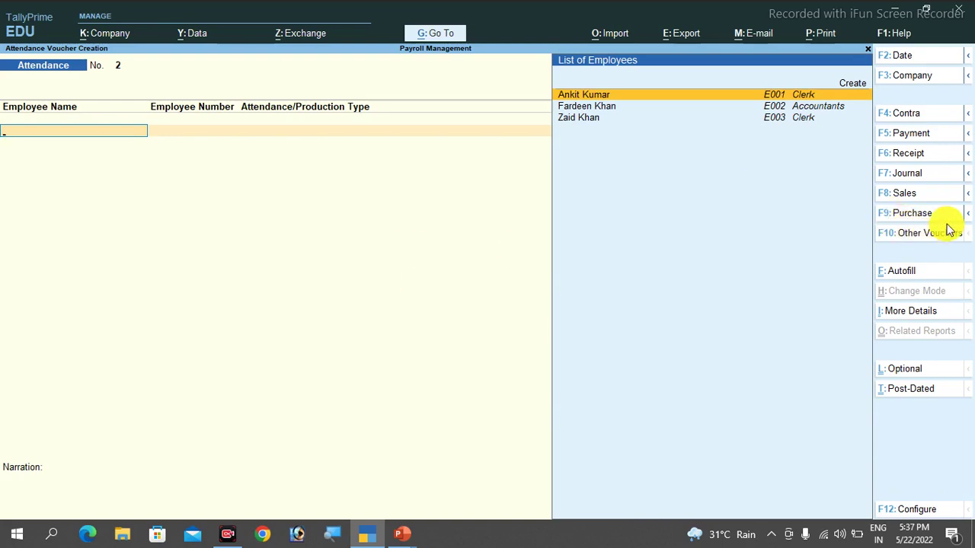
key(Escape)
key(Return)
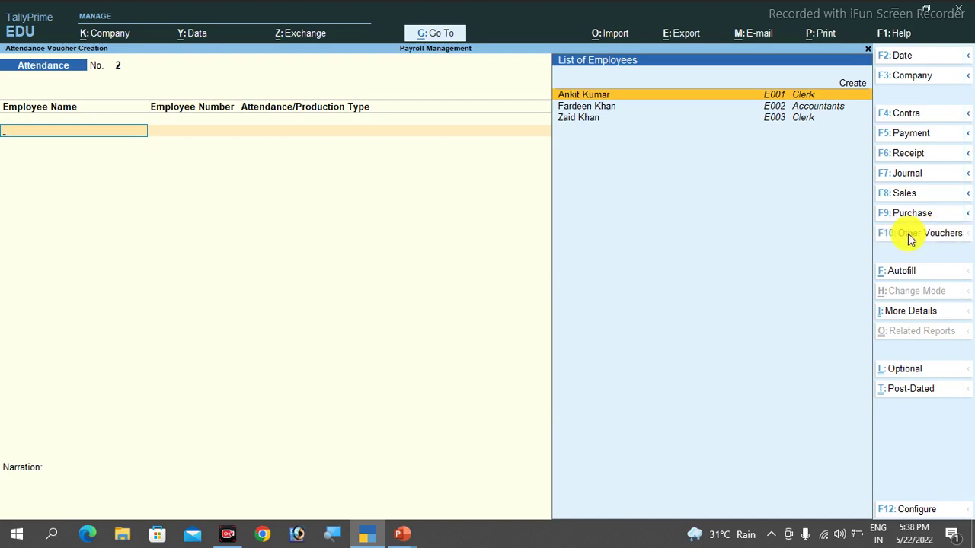
Change the voucher type from Attendance to Payroll.
click(910, 236)
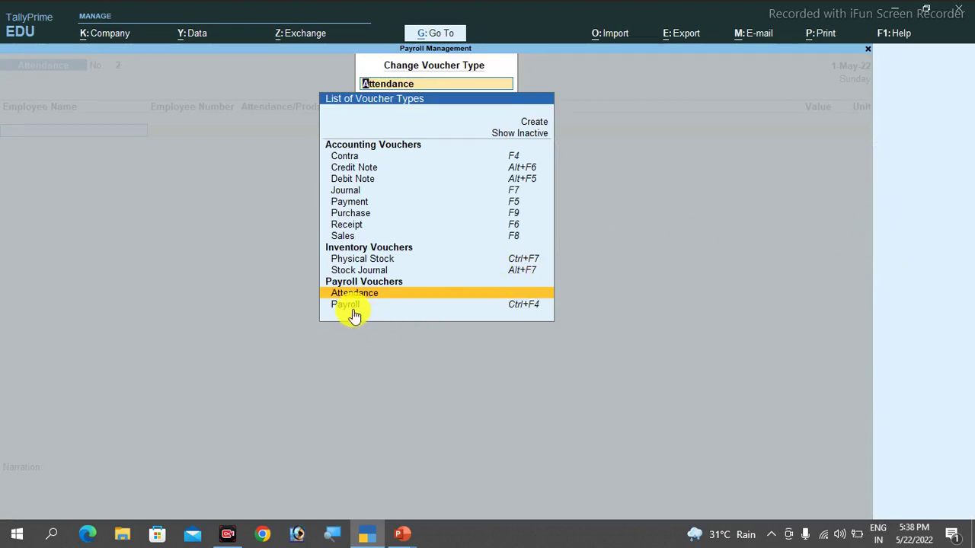
key(Down)
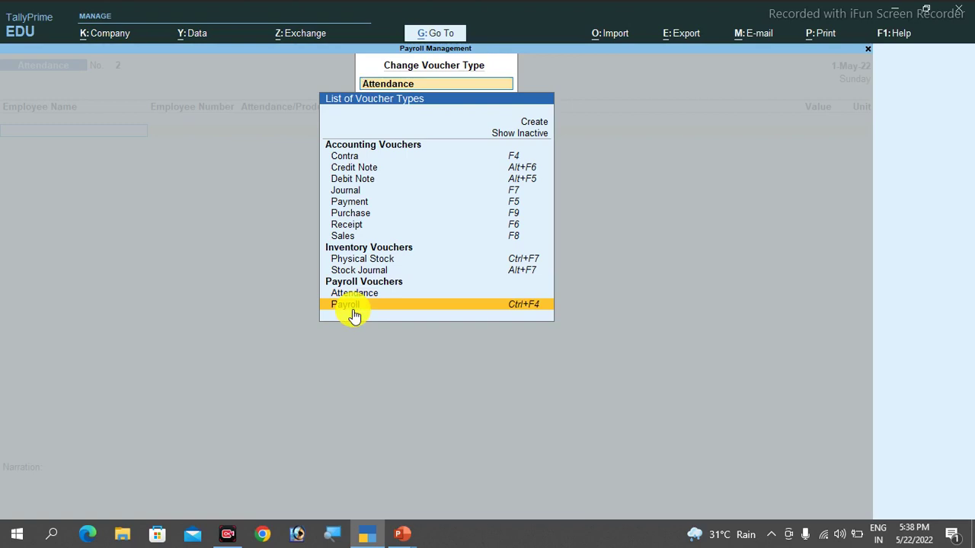
click(353, 310)
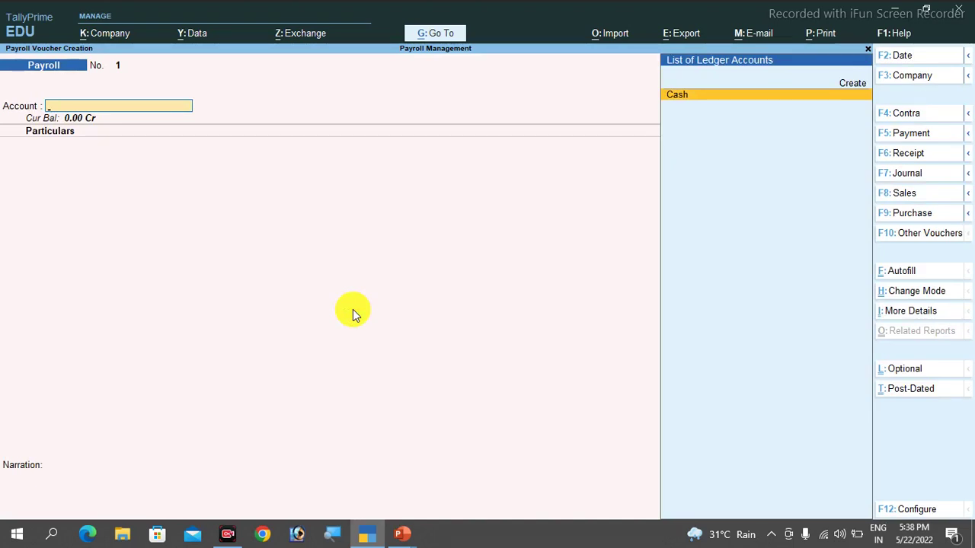
Start a Payroll Autofill for Payroll voucher No. 1, processing Salary for the period 1-4-2022 to 1-5-2022.
click(913, 274)
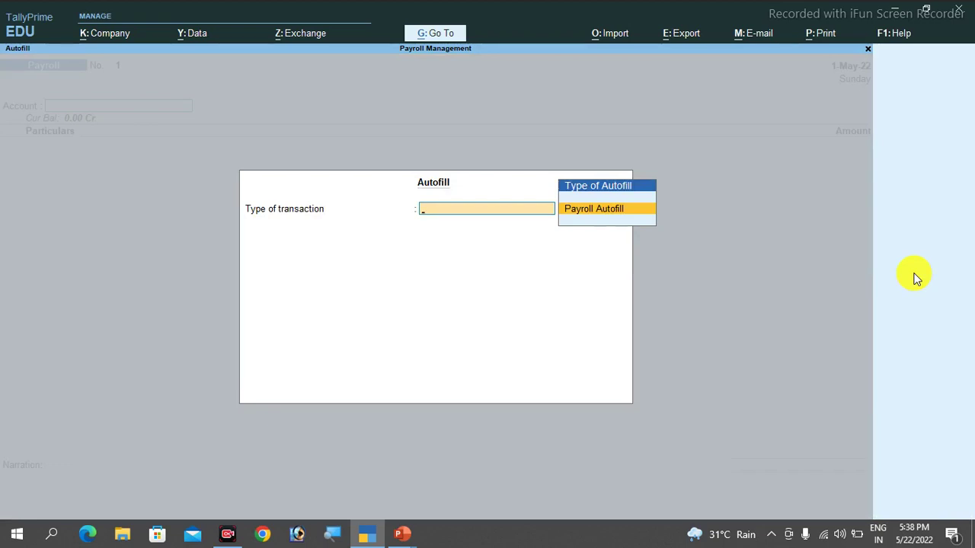
key(Return)
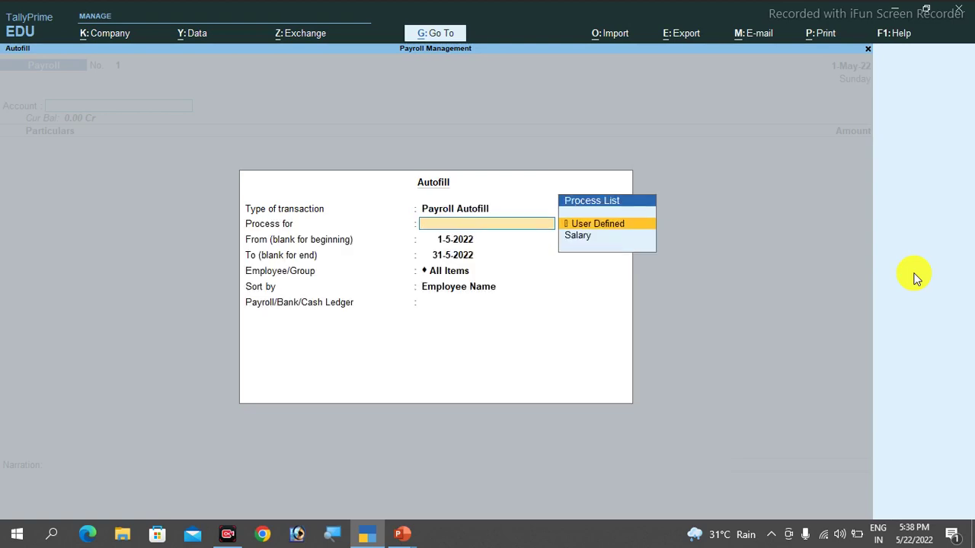
key(Down)
key(Return)
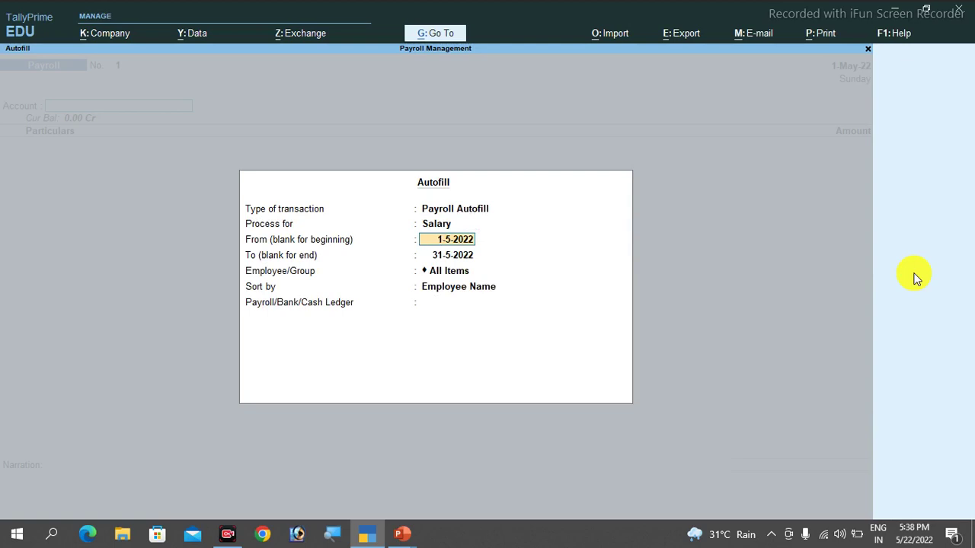
text(01-04)
key(Return)
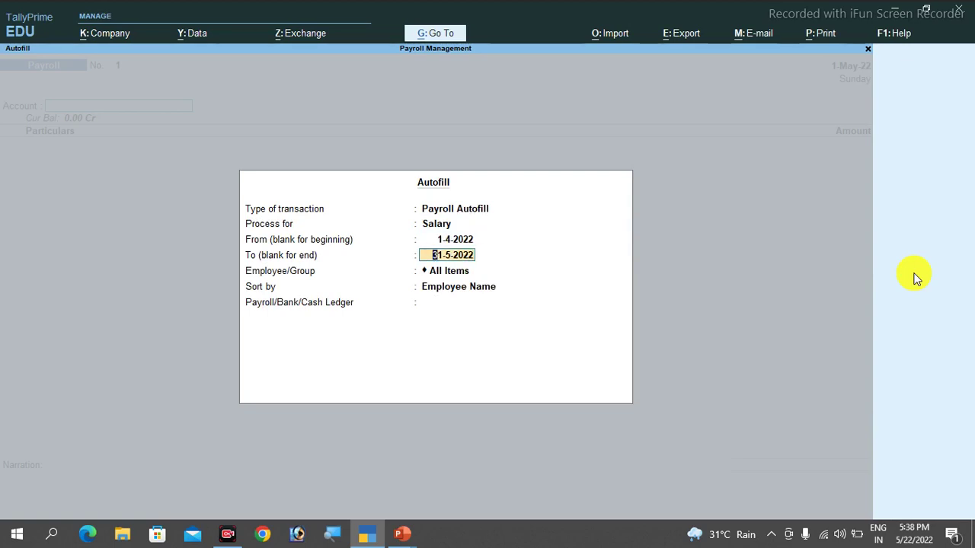
text(01-05)
key(Return)
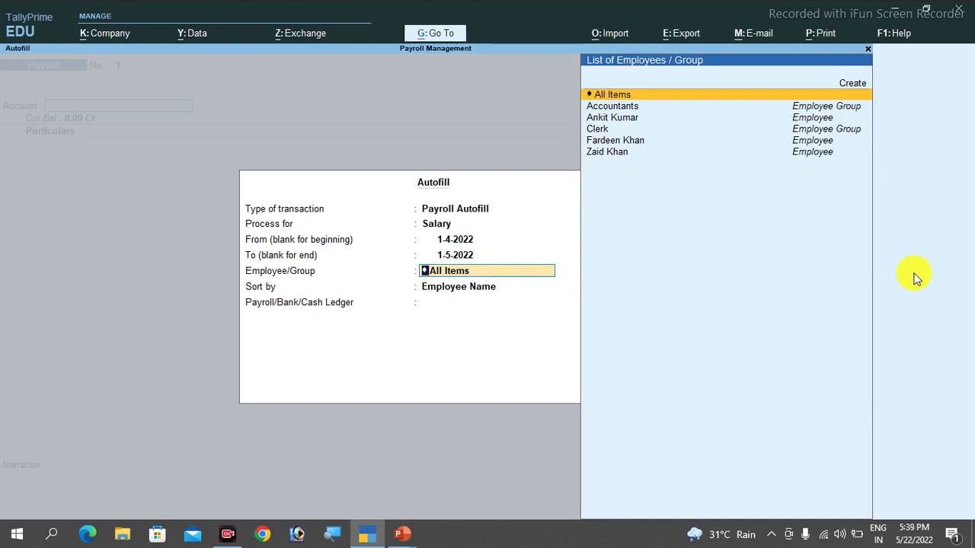
Autofill the payroll for the first individual employee listed, sorted by Employee Name with the Cash ledger, and save the voucher.
key(Down)
key(Down)
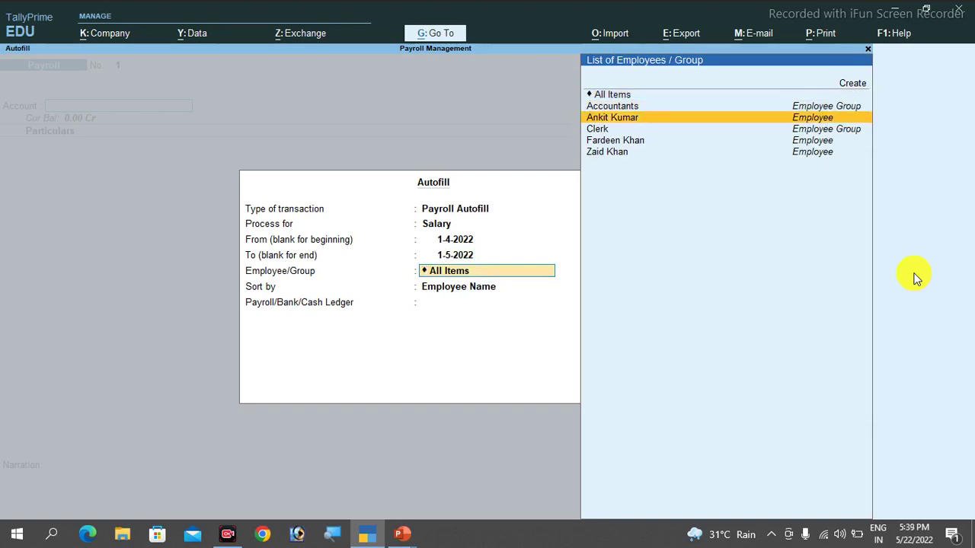
key(Return)
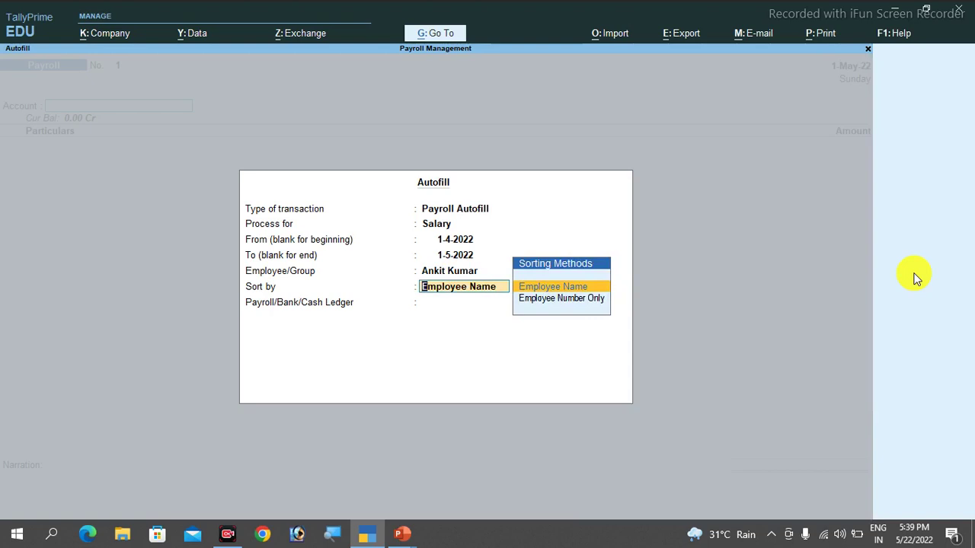
key(Return)
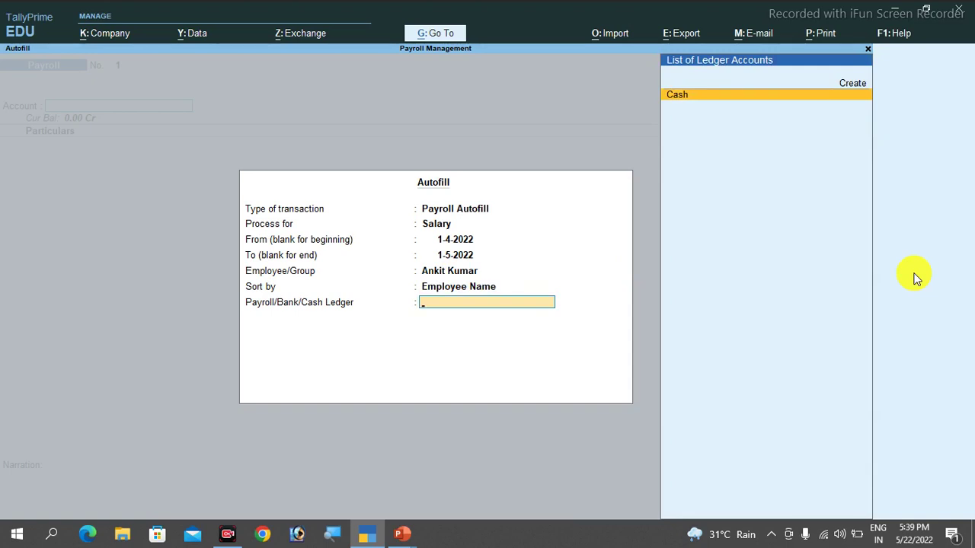
key(Return)
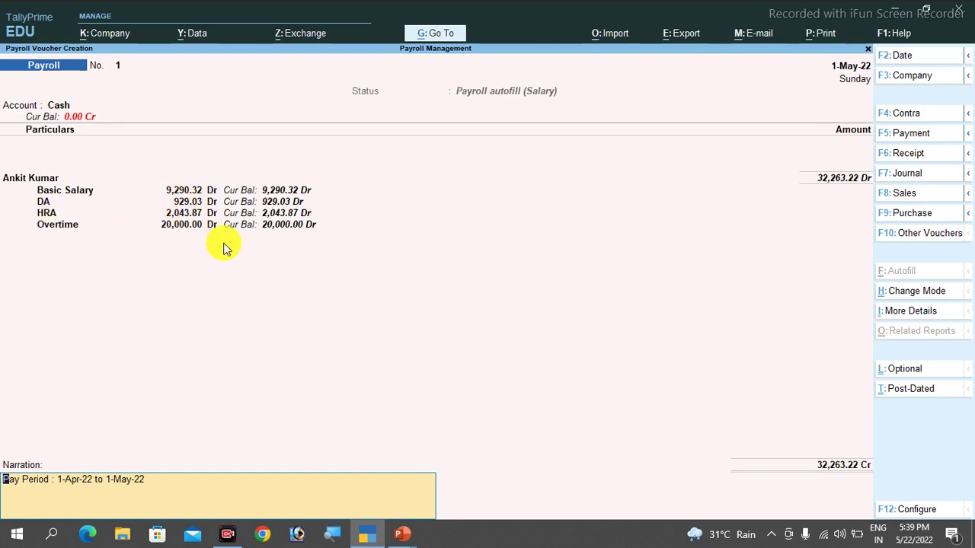
key(Return)
key(Return)
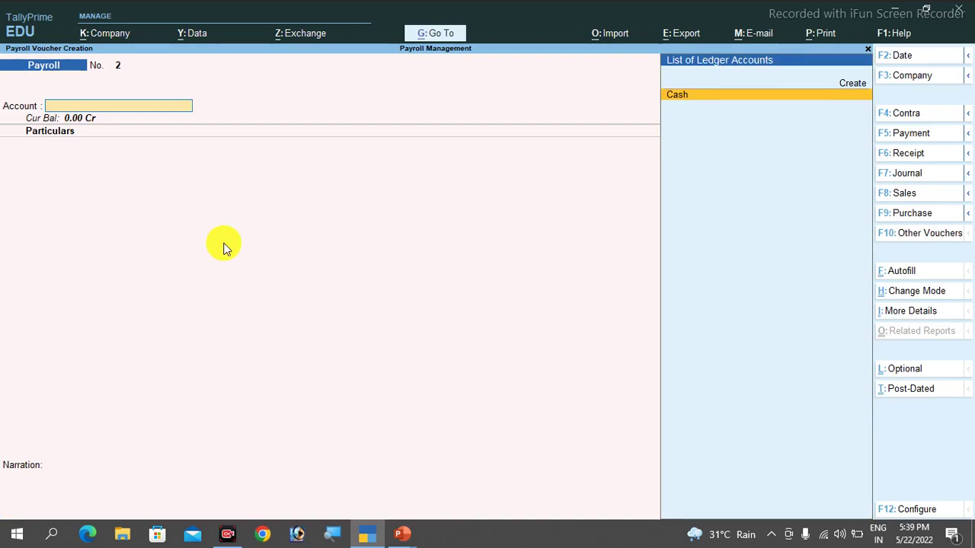
Set up another Payroll Autofill for Payroll voucher No. 2, processing Salary from 1-4-2022 to 1-5-2022.
click(906, 271)
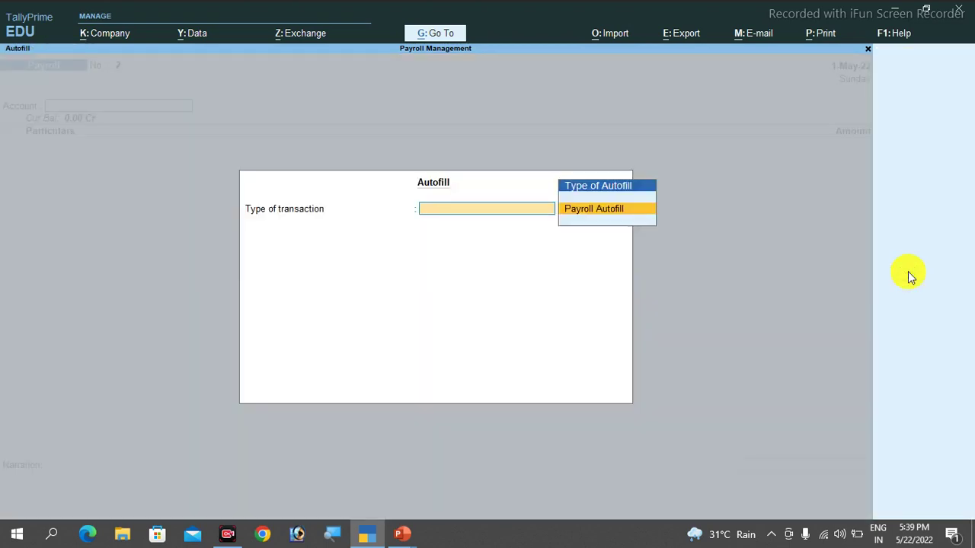
key(Return)
key(Down)
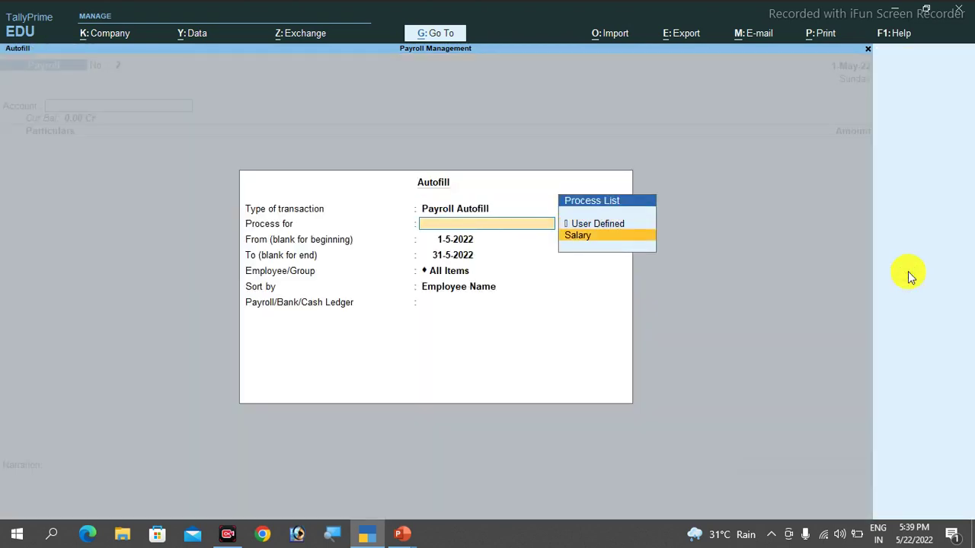
key(Return)
text(01-04)
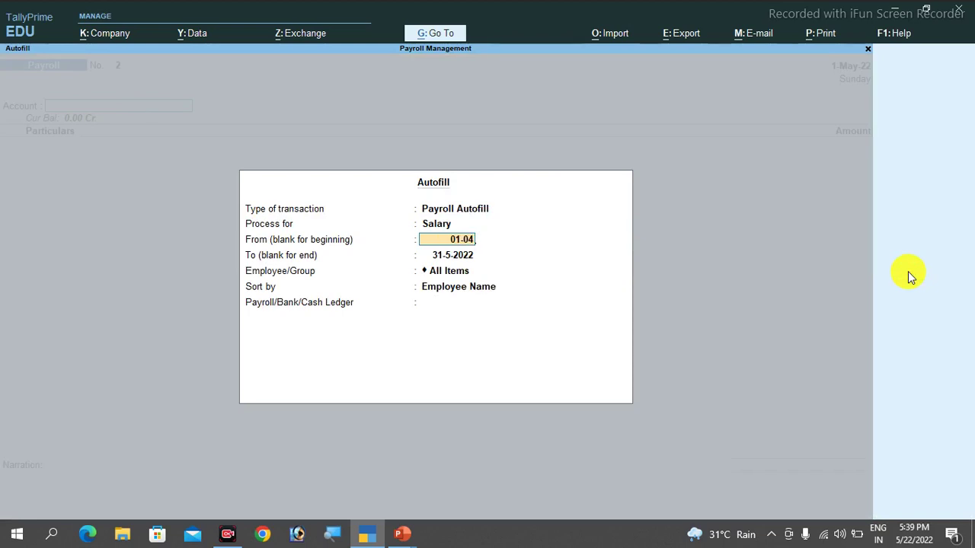
key(Return)
text(01-05)
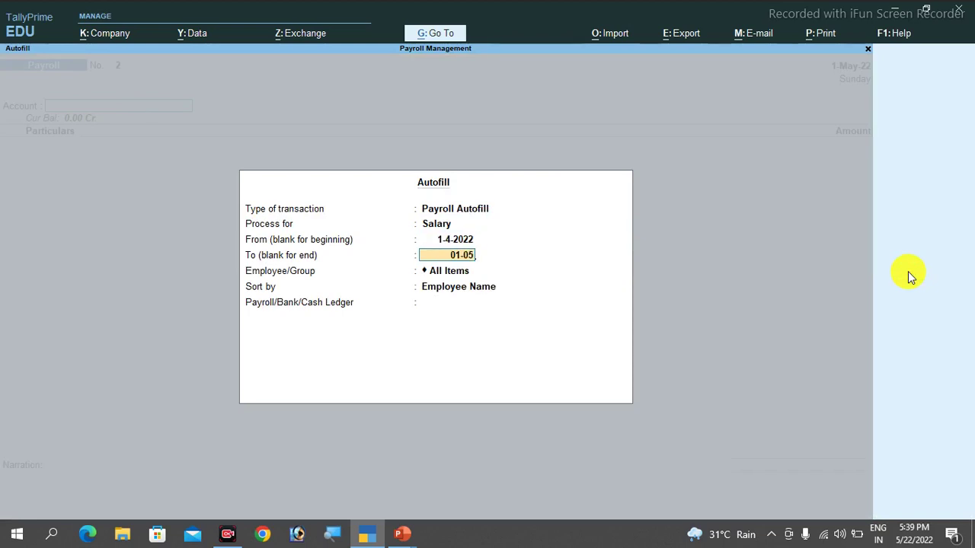
key(Return)
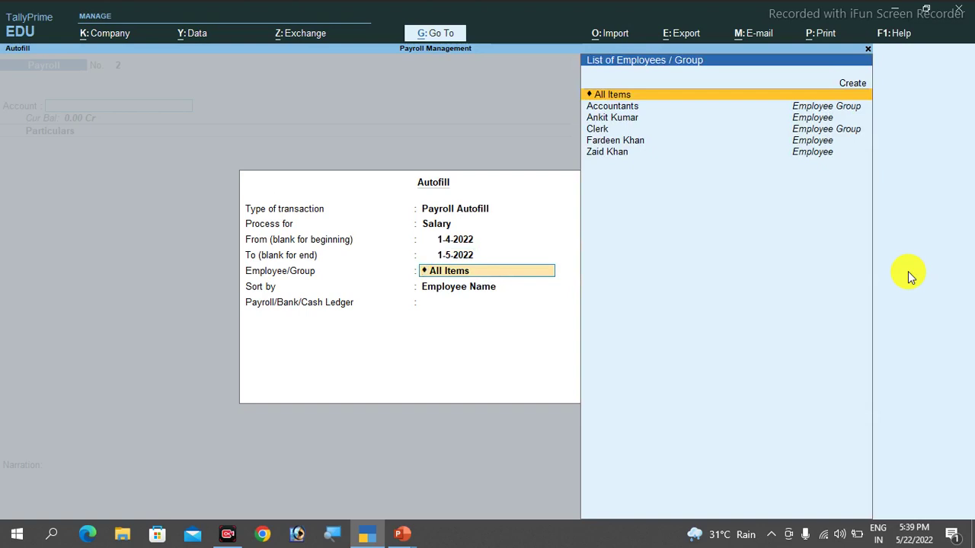
Autofill the payroll for the second individual employee listed, sorted by Employee Name with the Cash ledger, save the voucher and leave voucher creation.
key(Down)
key(Down)
key(Down)
key(Down)
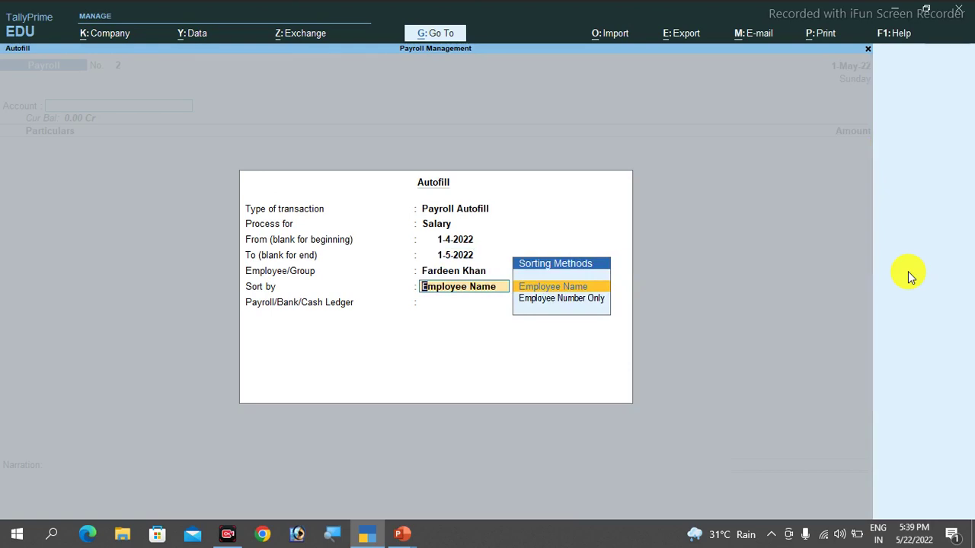
key(Return)
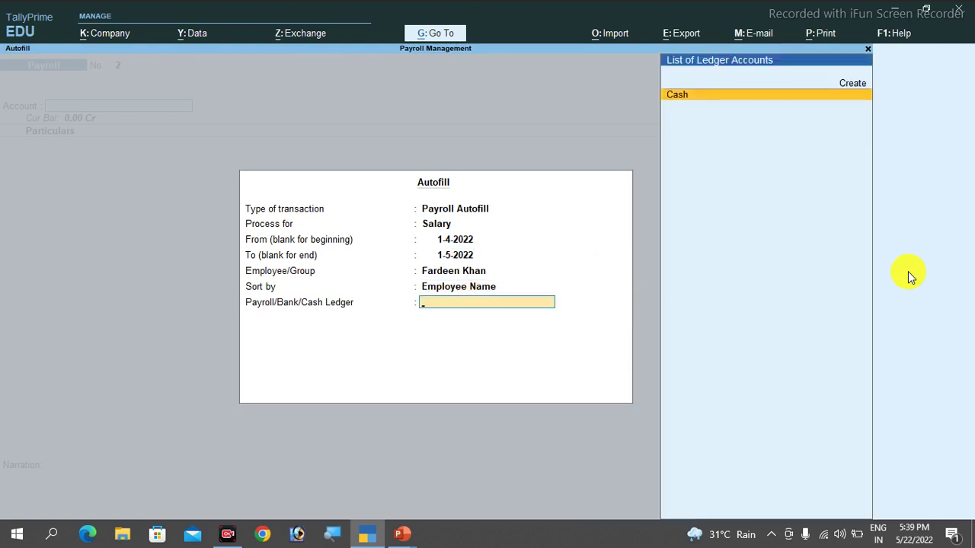
key(Return)
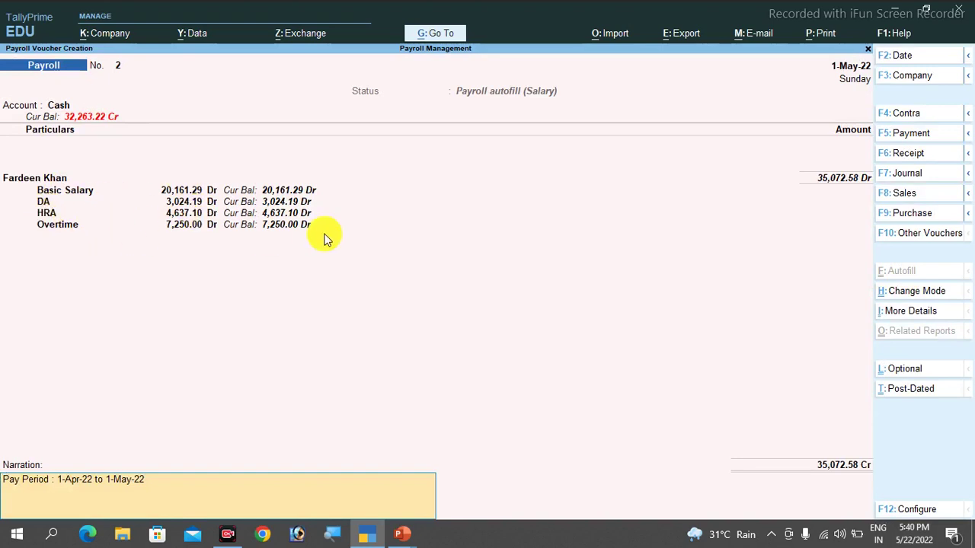
key(ctrl+a)
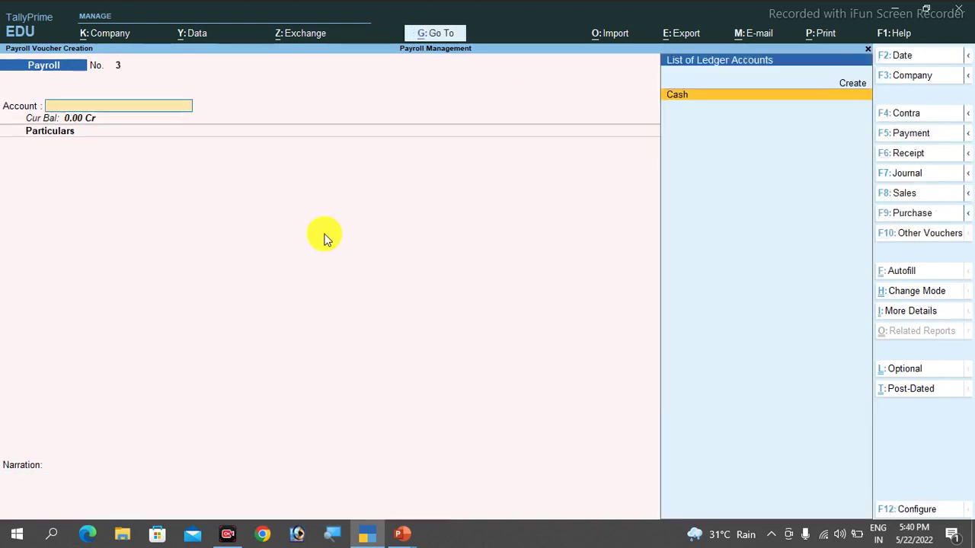
key(Escape)
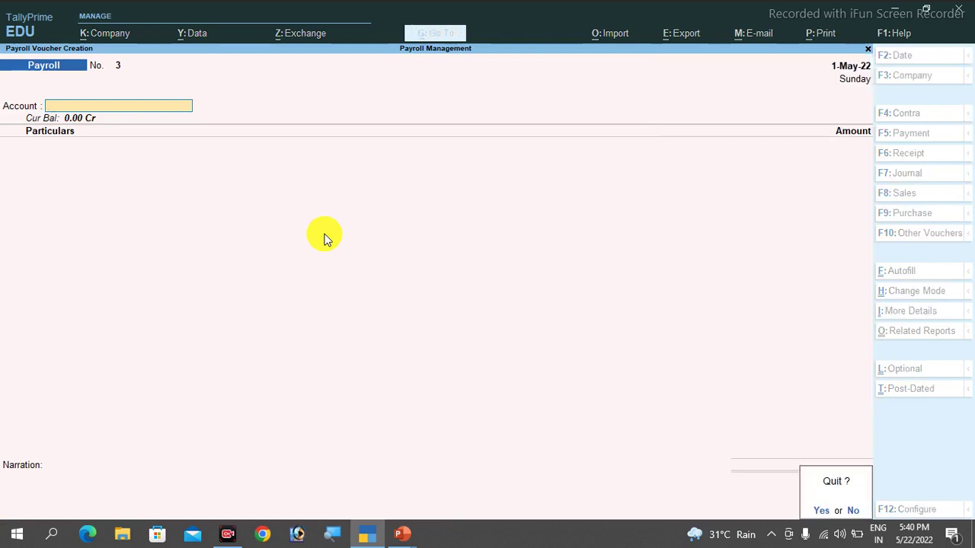
key(y)
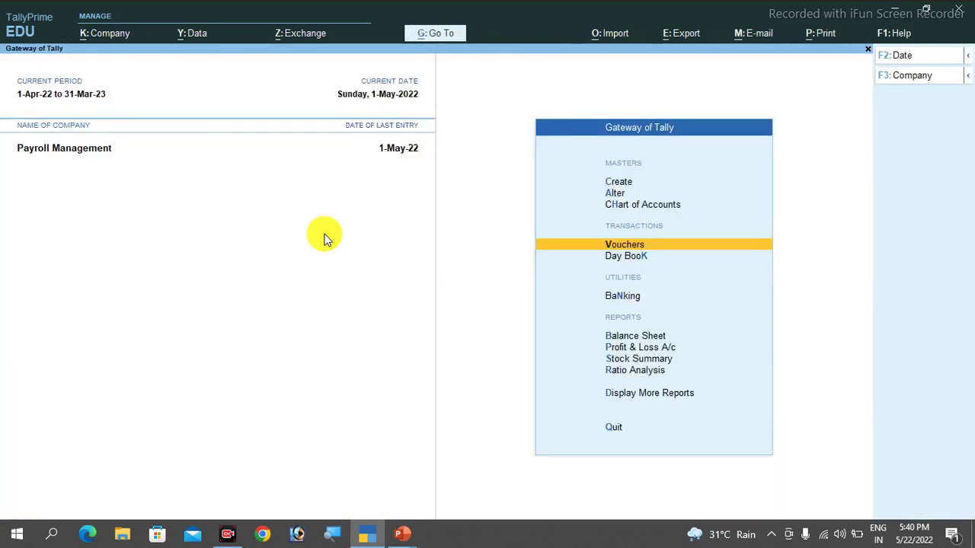
Display the list of additional reports for the Payroll Management company.
key(Down)
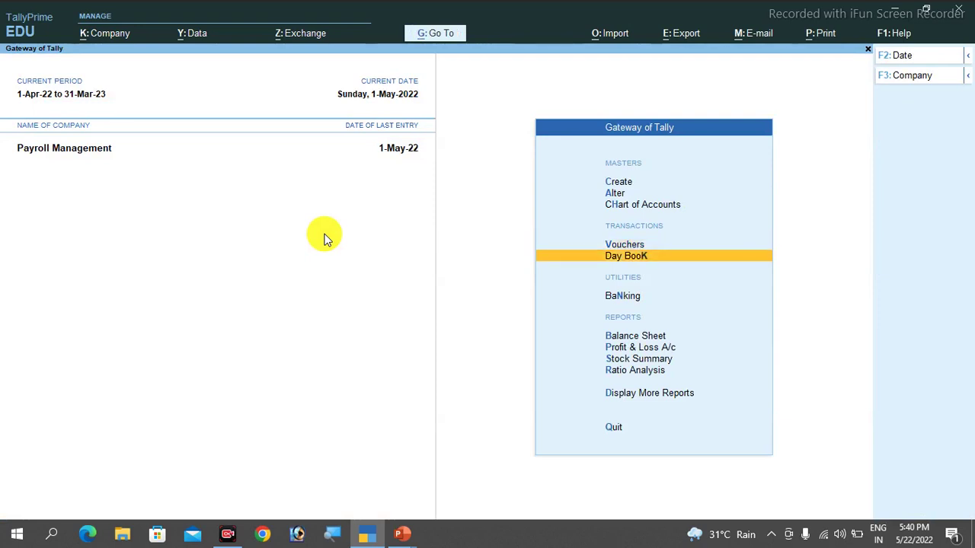
key(Down)
key(Down)
key(Down)
key(Down)
key(Down)
key(Down)
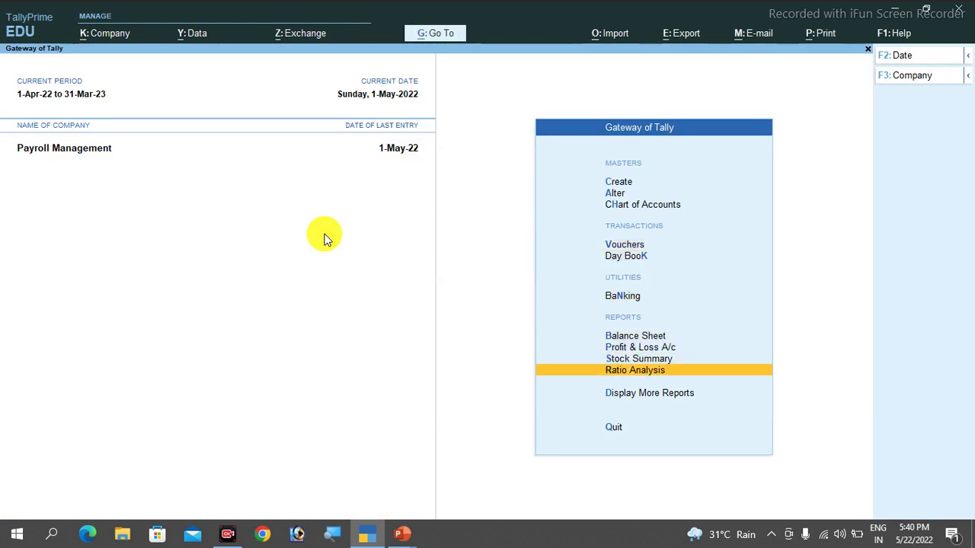
key(Return)
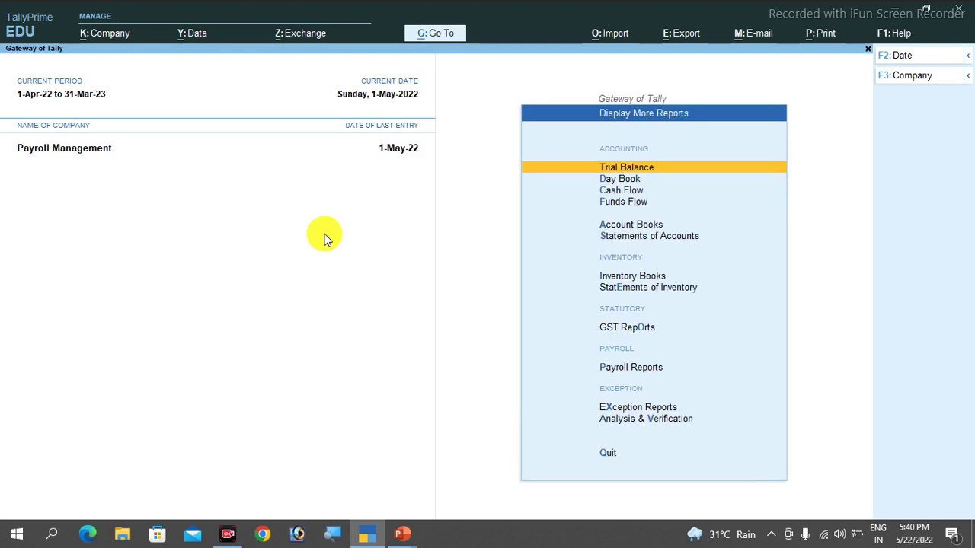
Open the Payroll Reports group.
key(Down)
key(Down)
key(Down)
key(Down)
key(Down)
key(Down)
key(Down)
key(Down)
key(Down)
key(Down)
key(Up)
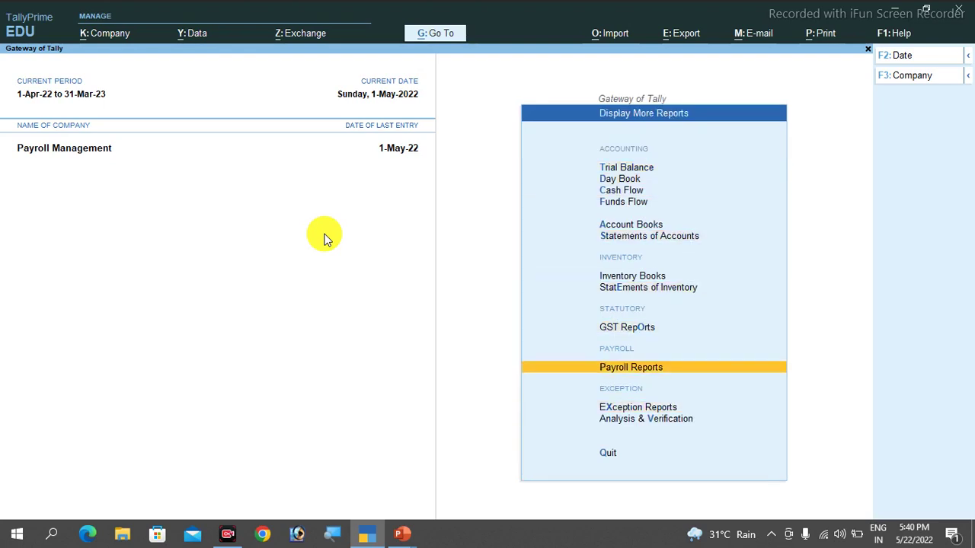
key(Return)
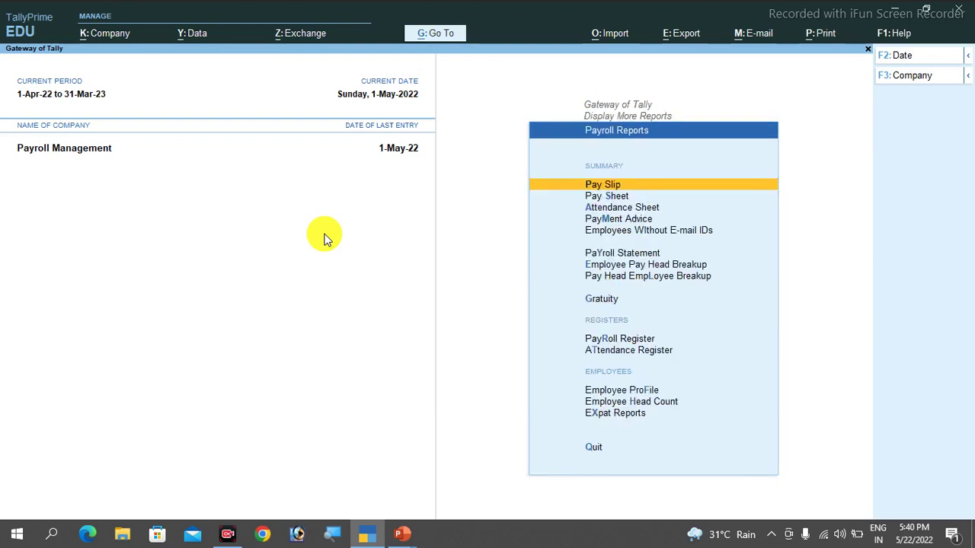
Review the Pay Slip of the first individual employee listed, checking attendance details, earnings and net amount.
key(Return)
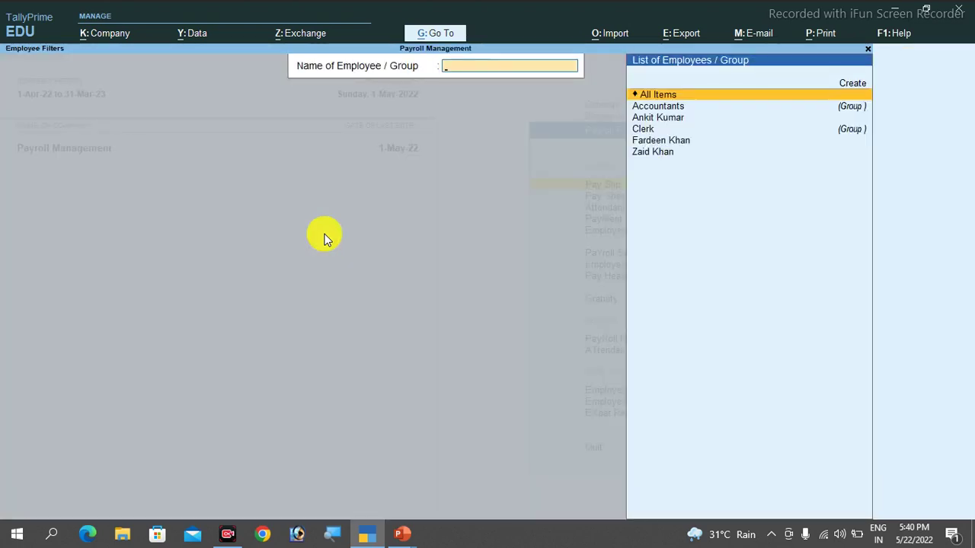
key(Down)
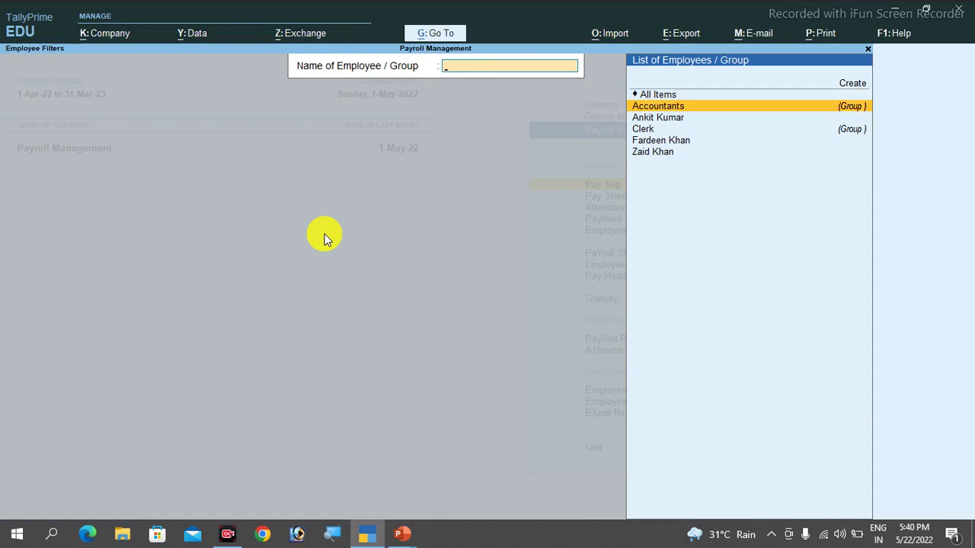
key(Down)
key(Return)
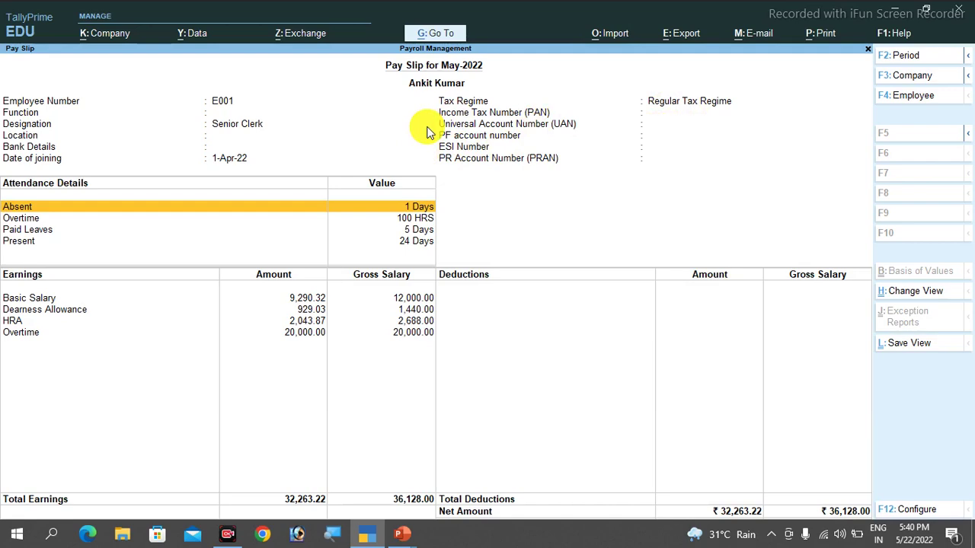
key(Escape)
Review the Pay Slip of the second individual employee listed and return to the payroll reports.
key(Down)
key(Down)
key(Down)
key(Down)
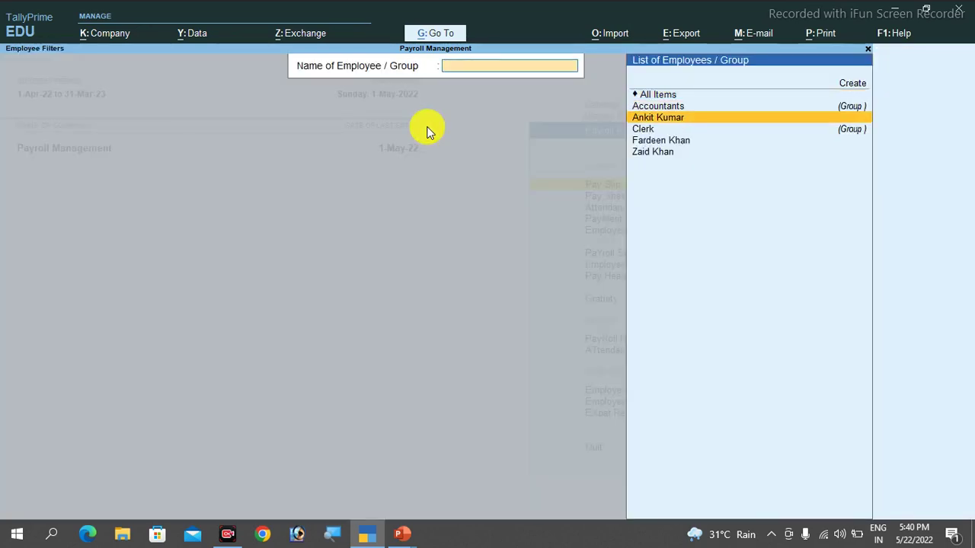
key(Return)
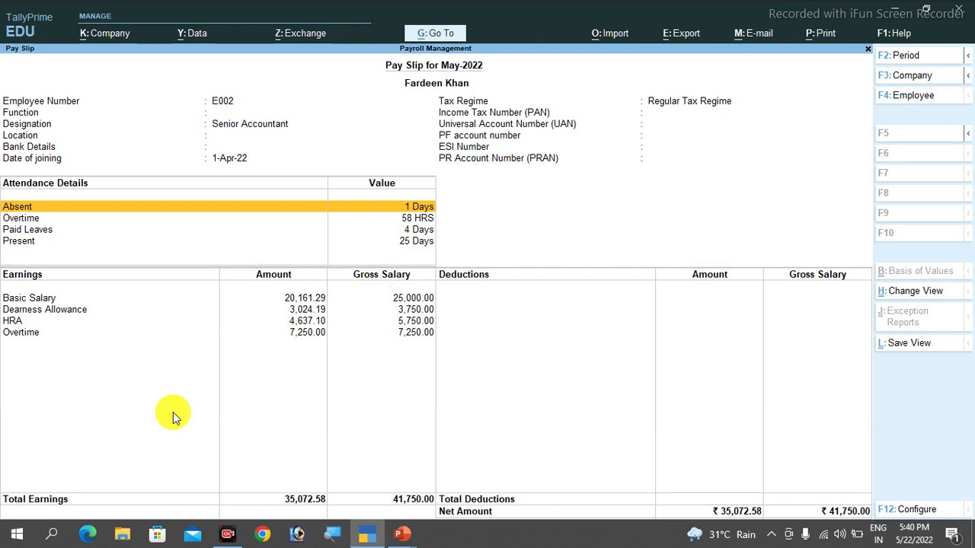
key(Escape)
key(Escape)
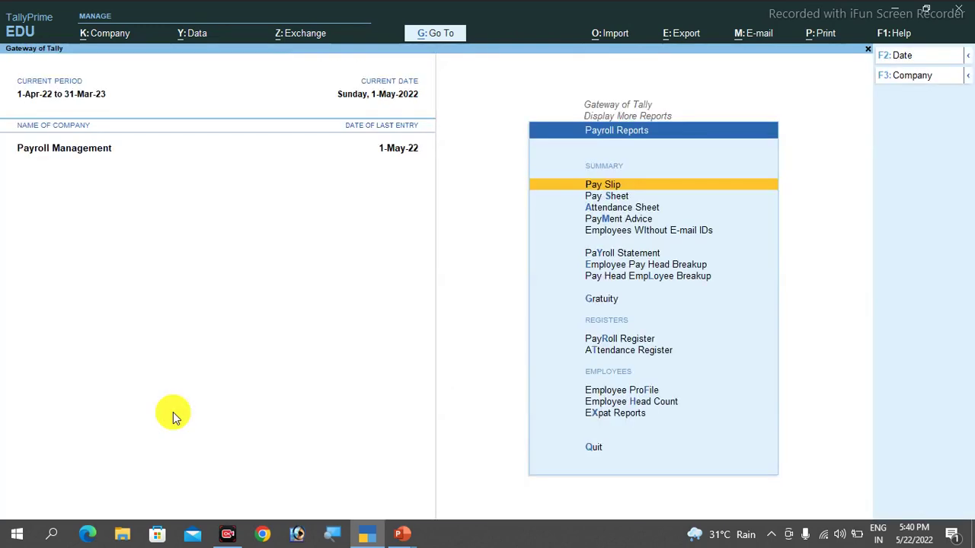
Review the Pay Sheet of the first individual employee listed, checking the pay heads, total earnings and net amount.
key(Down)
key(Return)
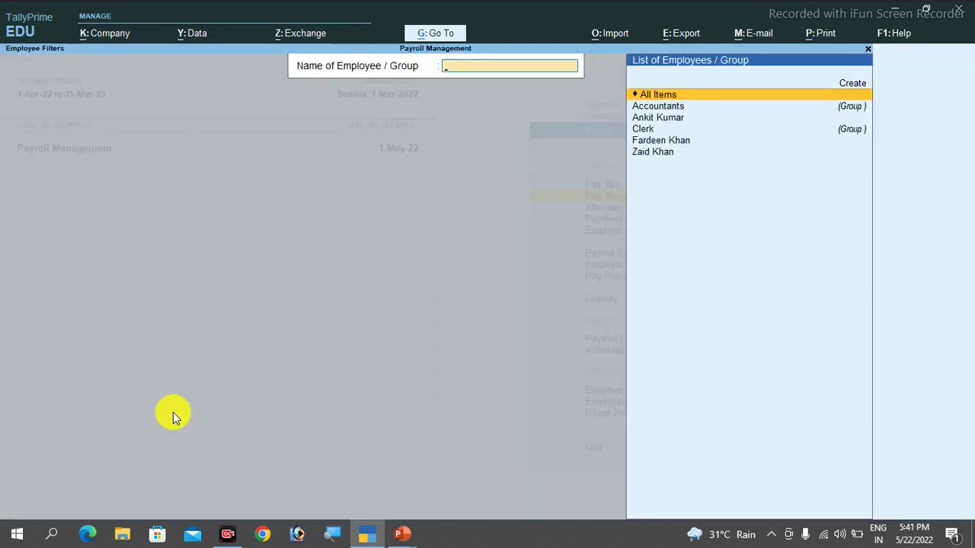
key(Down)
key(Down)
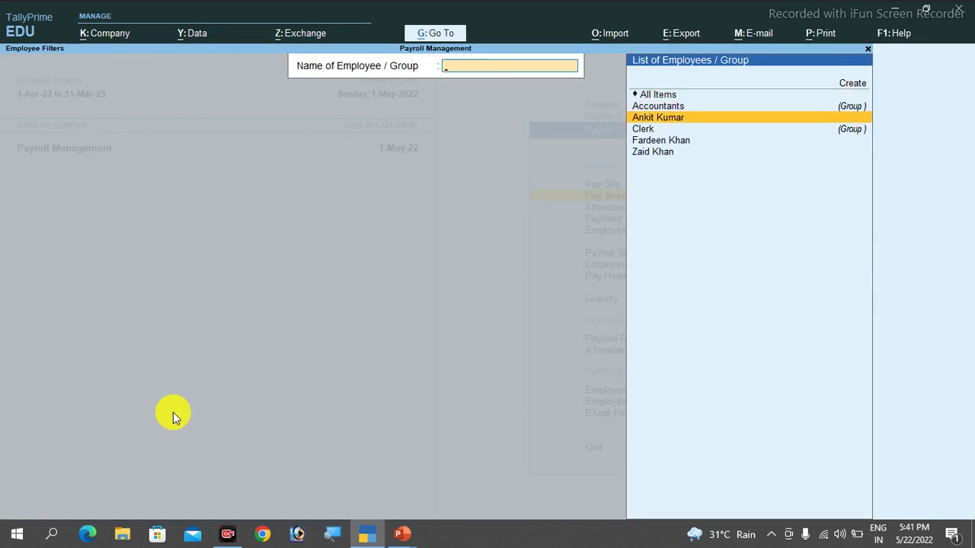
key(Return)
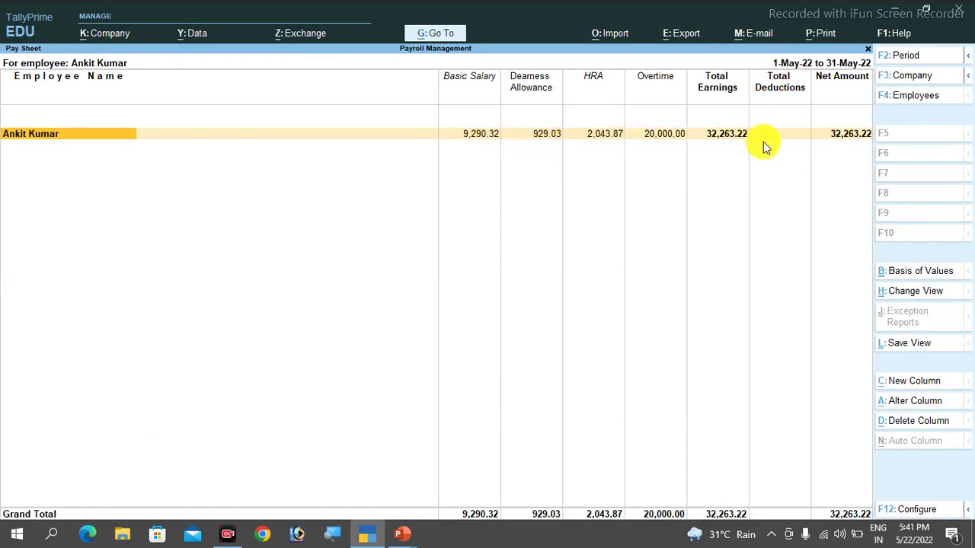
key(Escape)
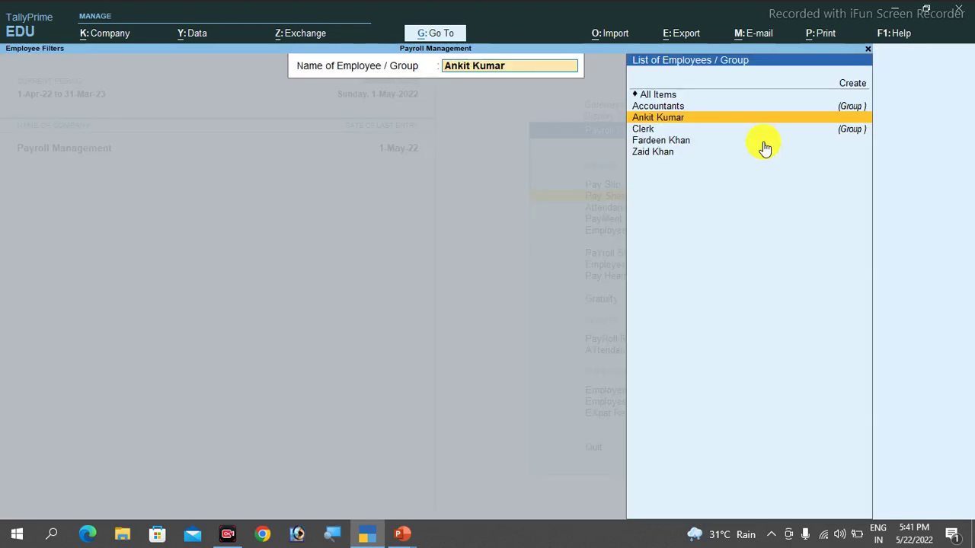
key(Escape)
key(Escape)
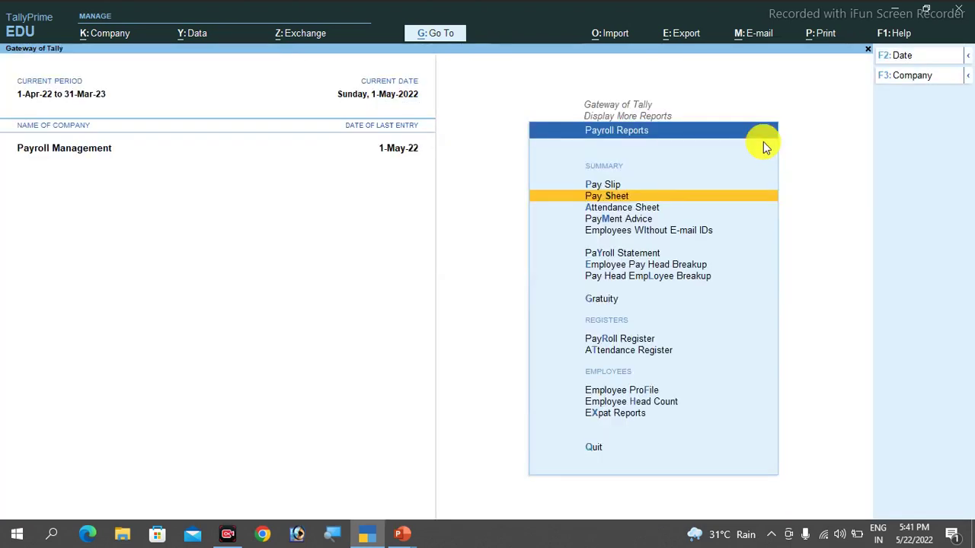
Review the Attendance Sheet for all employees and return to the Gateway of Tally.
key(Down)
key(Return)
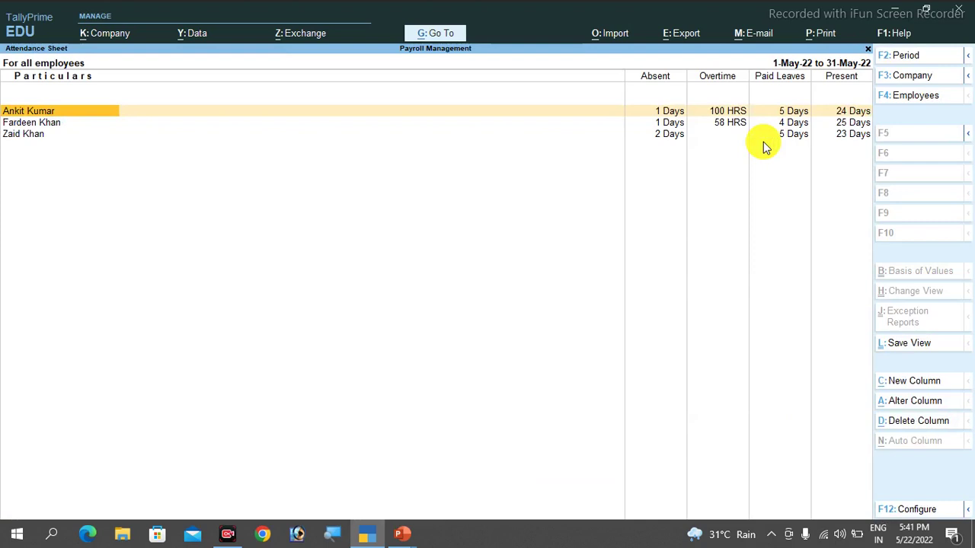
key(Escape)
key(Escape)
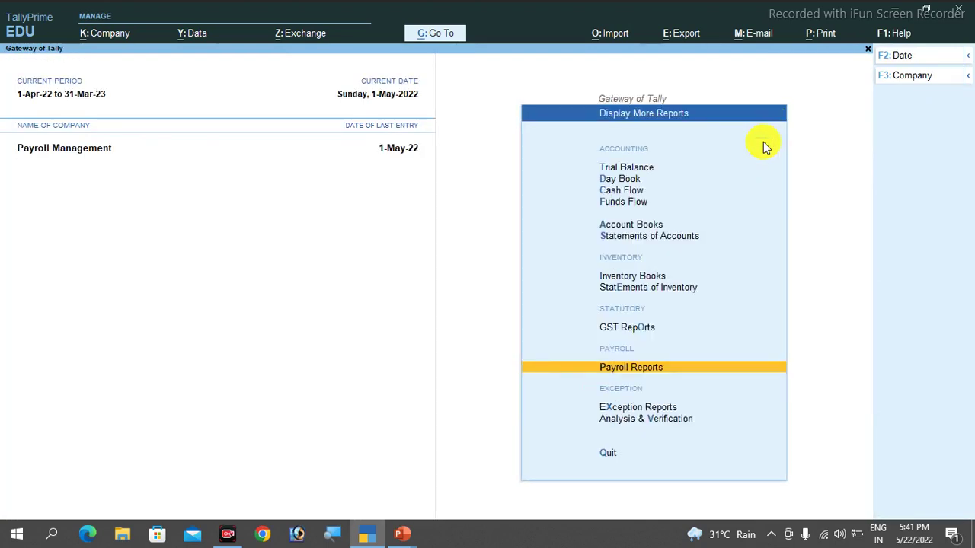
key(Escape)
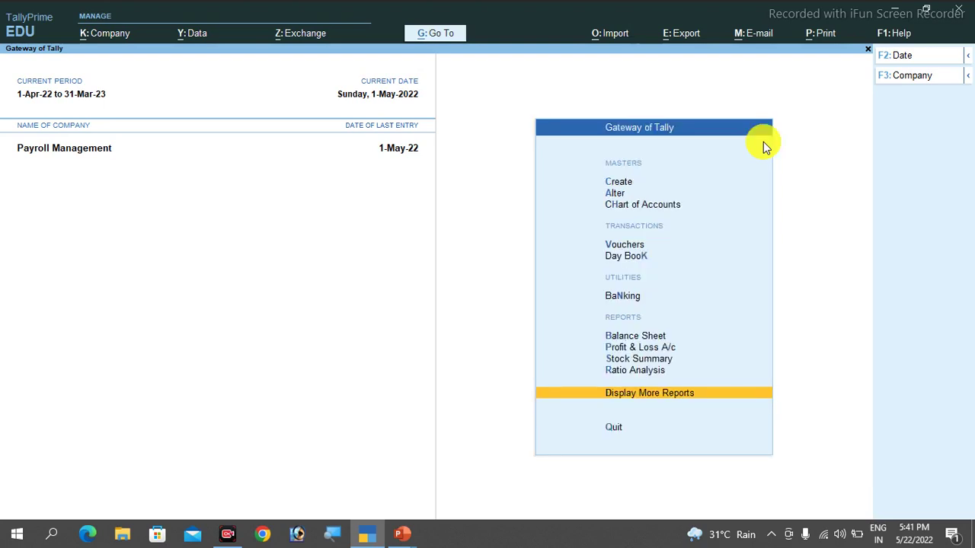